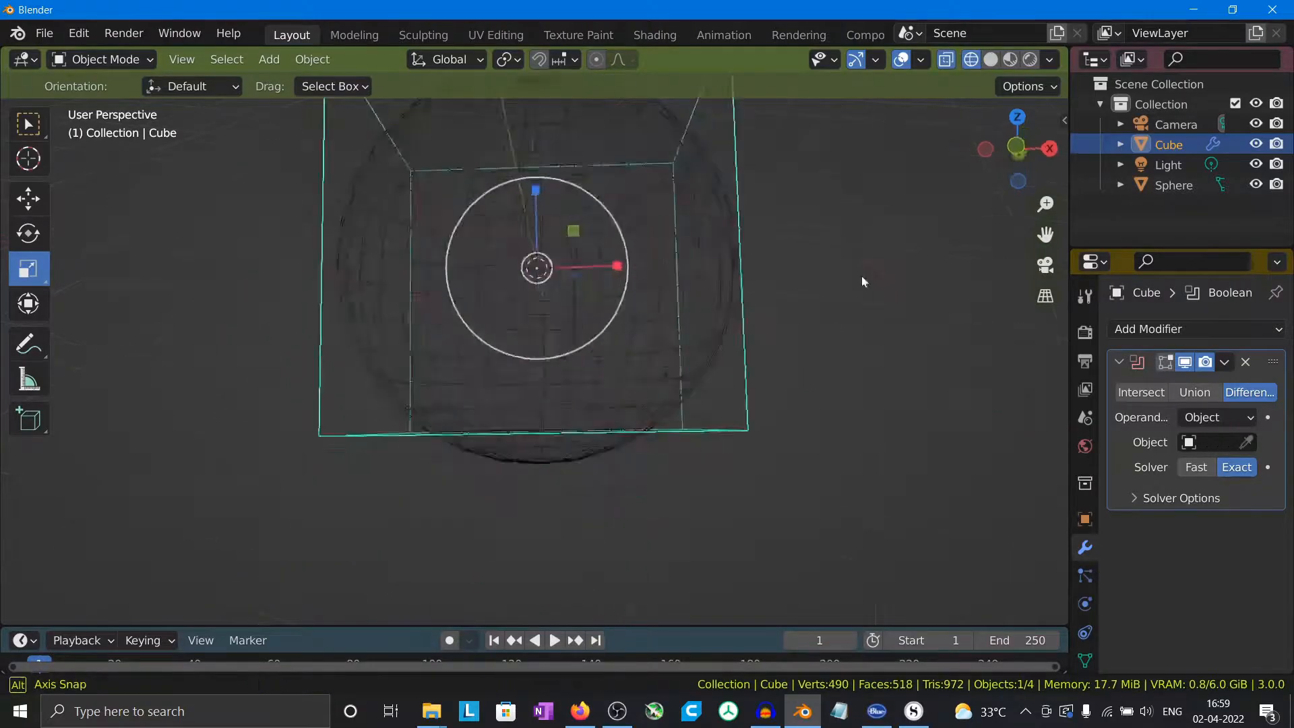
- Set the sphere as the target object of the cube's Boolean Difference modifier and display the scene in solid shading
{"action": "middle_click_drag", "start_coordinate": [862, 276], "coordinate": [573, 391]}
{"action": "left_click", "coordinate": [1248, 443]}
{"action": "left_click", "coordinate": [648, 264]}
{"action": "middle_click_drag", "start_coordinate": [647, 264], "coordinate": [865, 397]}
{"action": "left_click", "coordinate": [991, 59]}
- Try Union and Intersect on the cube's Boolean modifier, inspecting the shape each time, and return the operation to Difference
{"action": "mouse_move", "coordinate": [762, 465]}
{"action": "middle_mouse_down"}
{"action": "mouse_move", "coordinate": [677, 521]}
{"action": "mouse_move", "coordinate": [651, 486]}
{"action": "middle_mouse_up"}
{"action": "left_click", "coordinate": [1200, 395]}
{"action": "middle_click_drag", "start_coordinate": [728, 381], "coordinate": [650, 374]}
{"action": "left_click", "coordinate": [1141, 392]}
{"action": "middle_click_drag", "start_coordinate": [593, 449], "coordinate": [682, 497]}
{"action": "left_click", "coordinate": [1242, 392]}
{"action": "left_click", "coordinate": [1225, 362]}
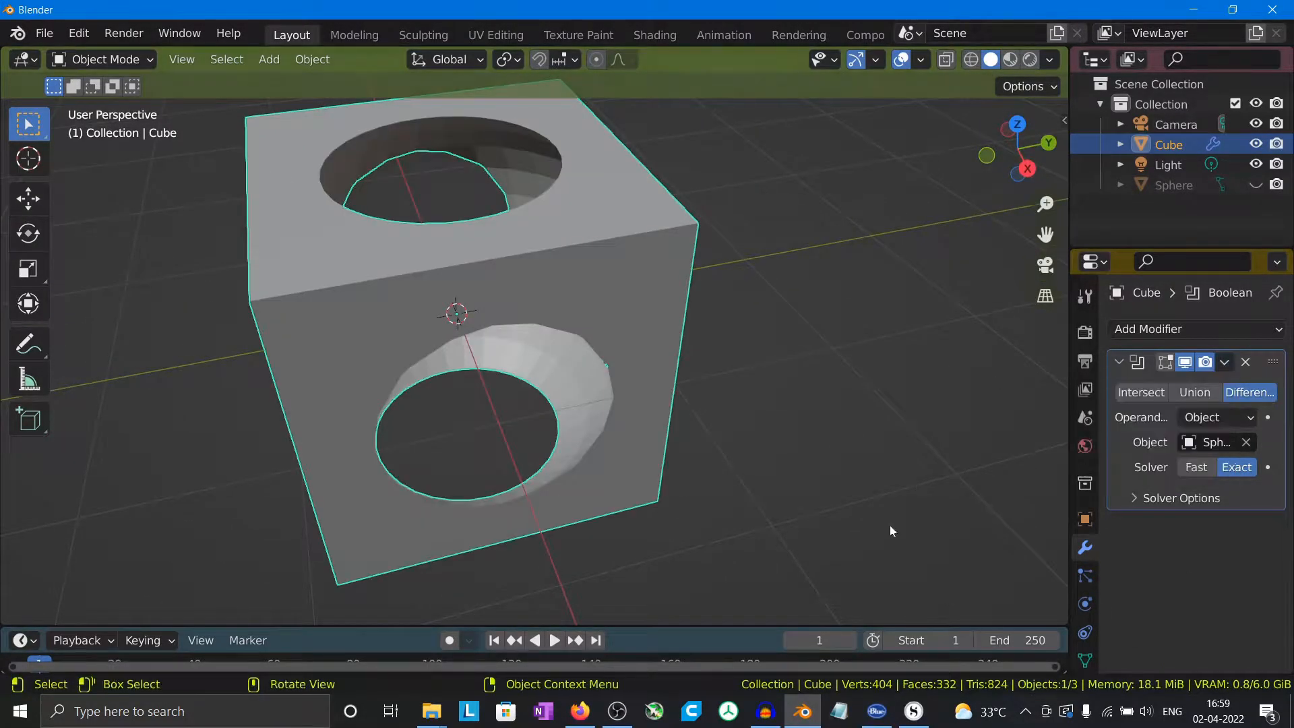
- Remove the Boolean modifier from the cube and unhide the sphere
{"action": "left_click", "coordinate": [1247, 371]}
{"action": "left_click", "coordinate": [1246, 363]}
{"action": "left_click", "coordinate": [1256, 184]}
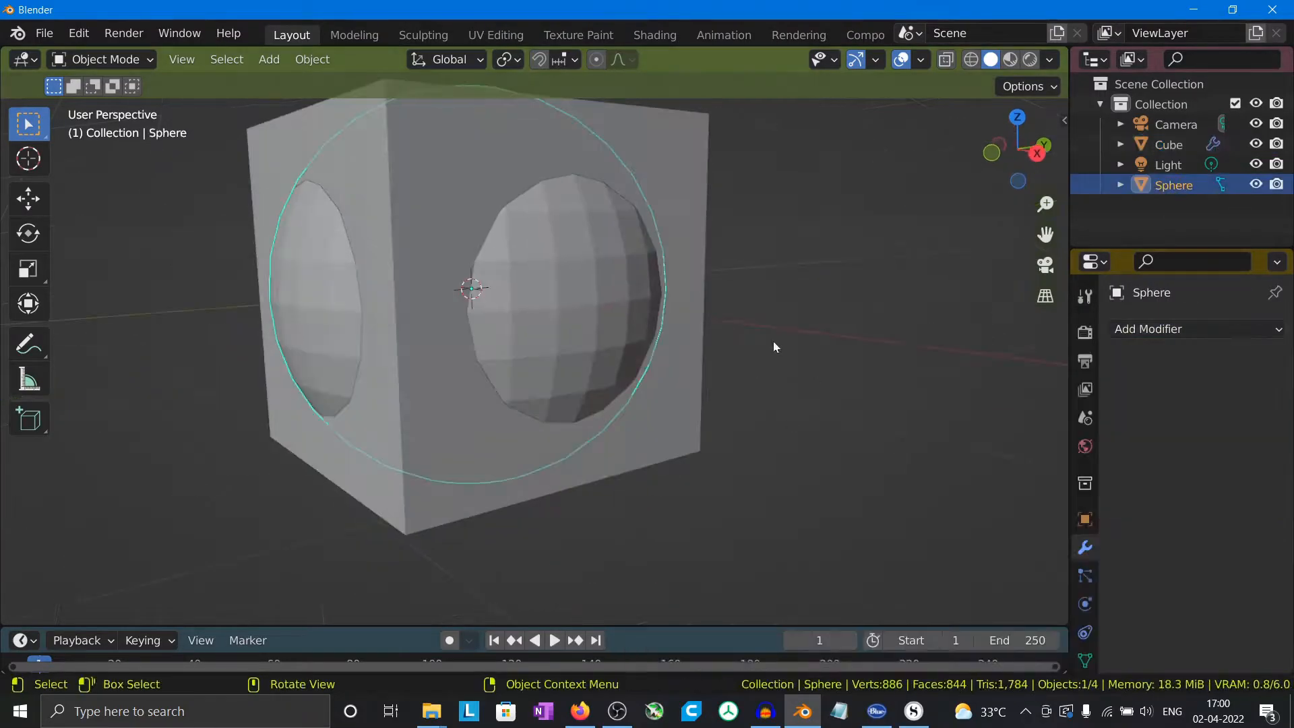
{"action": "left_click", "coordinate": [1169, 144]}
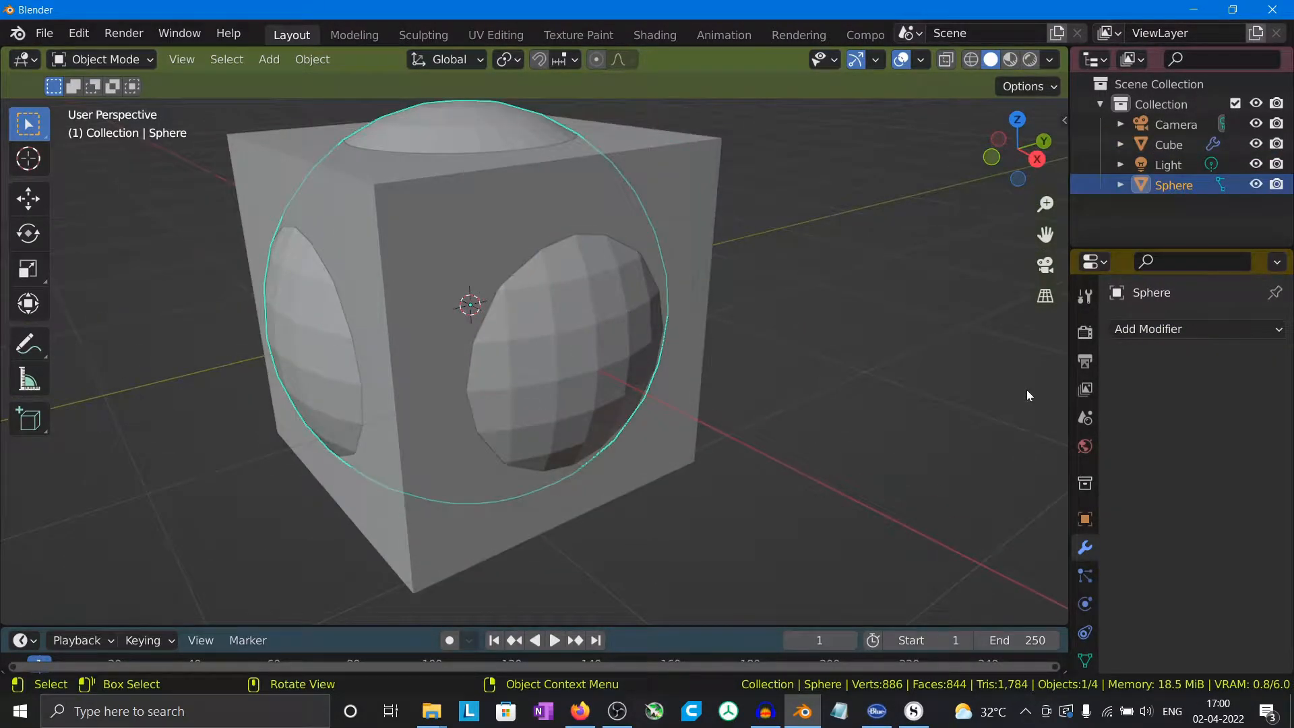
- Add a Boolean Difference modifier to the sphere with the cube as its object, and display the model in solid shading
{"action": "left_click", "coordinate": [1197, 329]}
{"action": "left_click", "coordinate": [909, 442]}
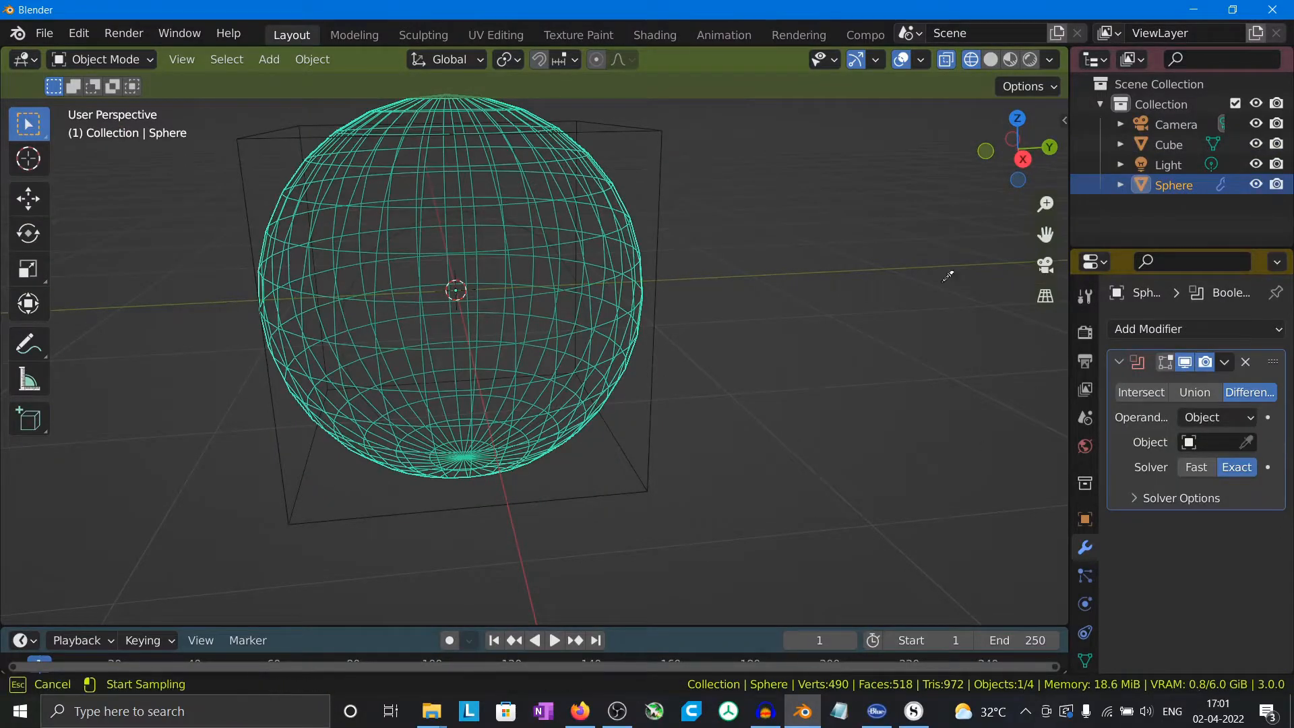
{"action": "left_click", "coordinate": [652, 131]}
{"action": "mouse_move", "coordinate": [652, 223]}
{"action": "middle_mouse_down"}
{"action": "mouse_move", "coordinate": [596, 349]}
{"action": "mouse_move", "coordinate": [838, 314]}
{"action": "middle_mouse_up"}
{"action": "key", "text": "shift+z"}
{"action": "mouse_move", "coordinate": [876, 337]}
{"action": "middle_mouse_down"}
{"action": "mouse_move", "coordinate": [859, 356]}
{"action": "mouse_move", "coordinate": [907, 134]}
{"action": "middle_mouse_up"}
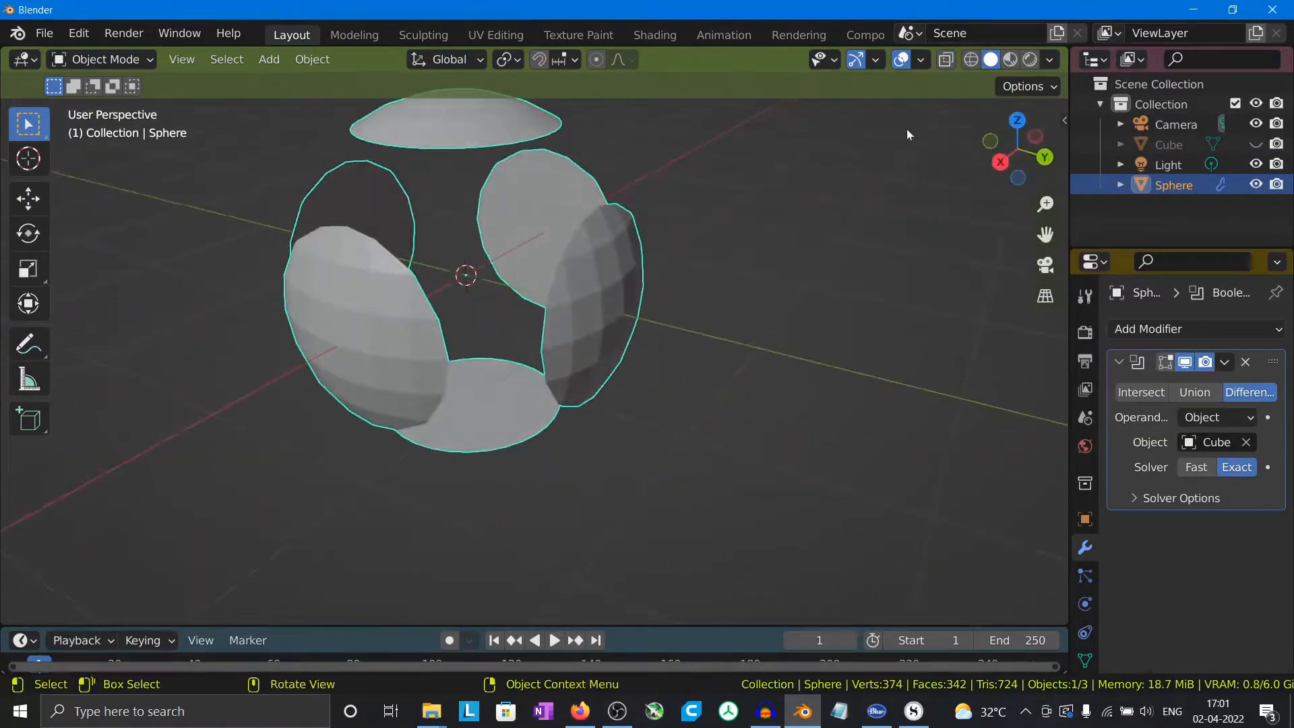
- Switch the sphere's Boolean operation to Union, followed by Intersect, and inspect the resulting shape
{"action": "left_click", "coordinate": [1195, 392]}
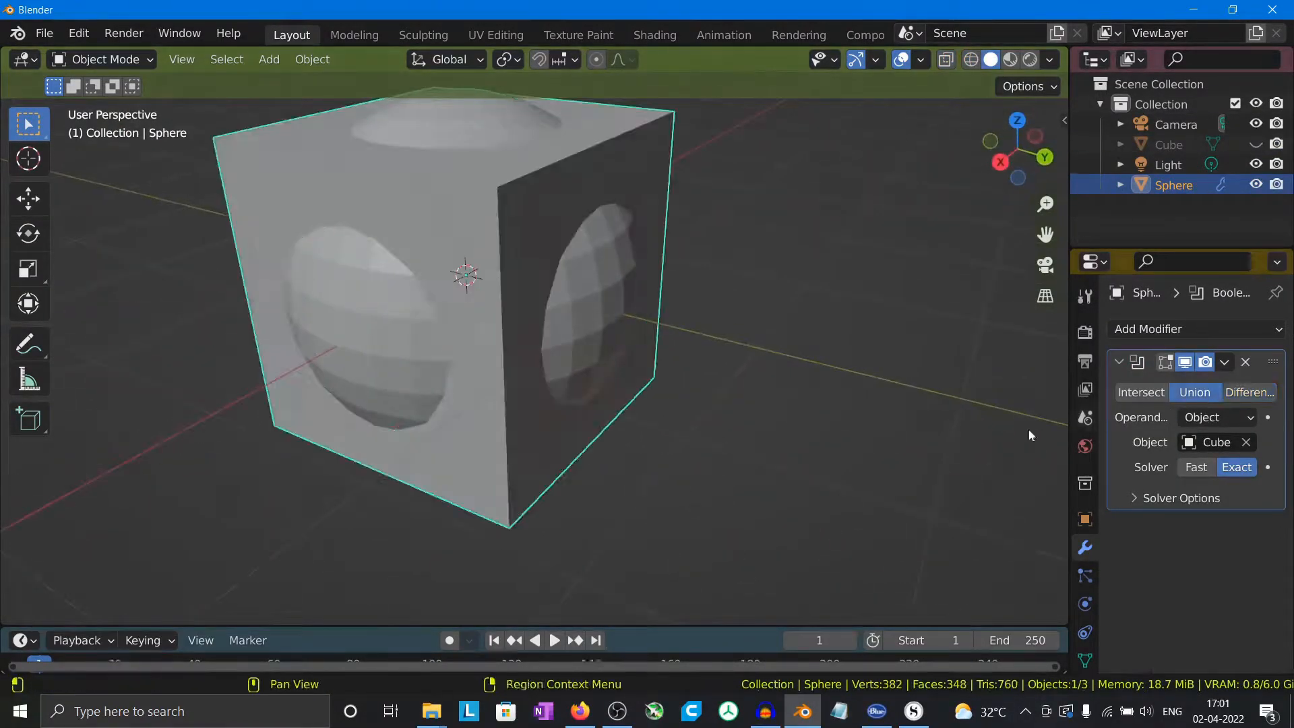
{"action": "left_click", "coordinate": [1142, 392]}
{"action": "middle_click_drag", "start_coordinate": [876, 377], "coordinate": [627, 468]}
{"action": "left_click", "coordinate": [828, 317]}
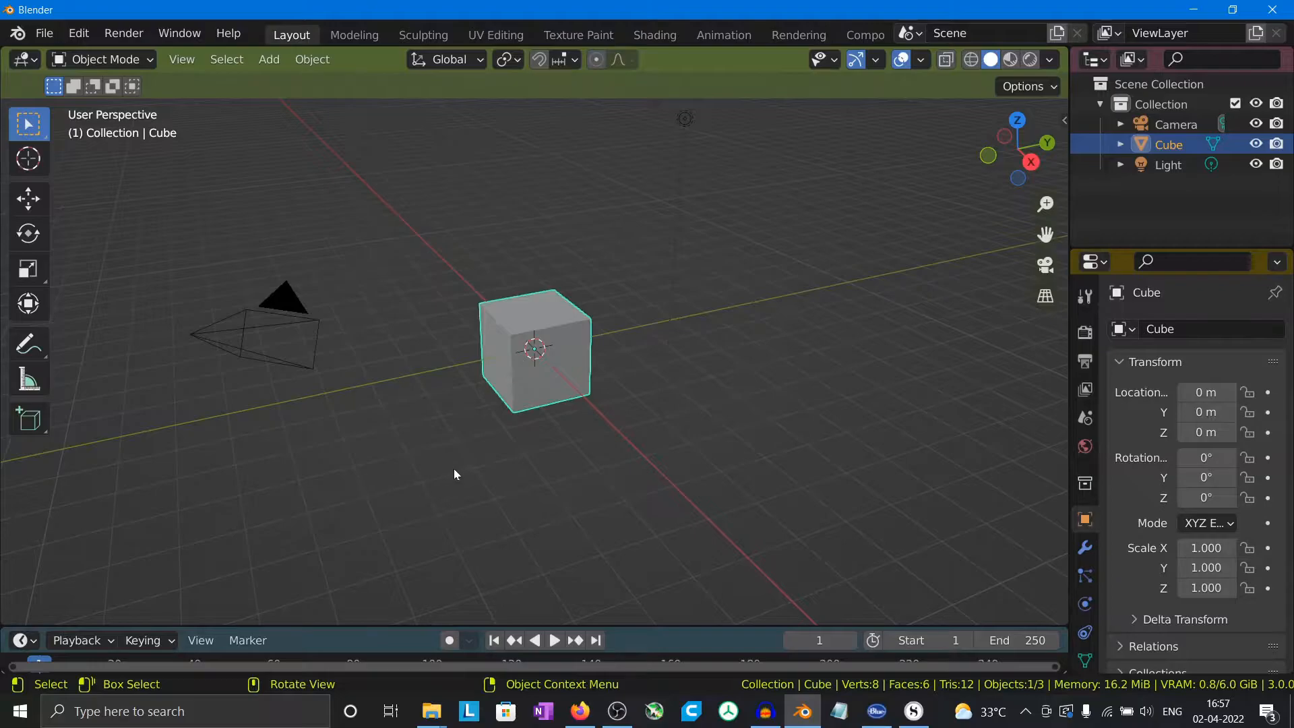
- Add a UV sphere at the cube's centre, scale it uniformly to about 1.19, and deselect it
{"action": "middle_click_drag", "start_coordinate": [454, 468], "coordinate": [643, 461]}
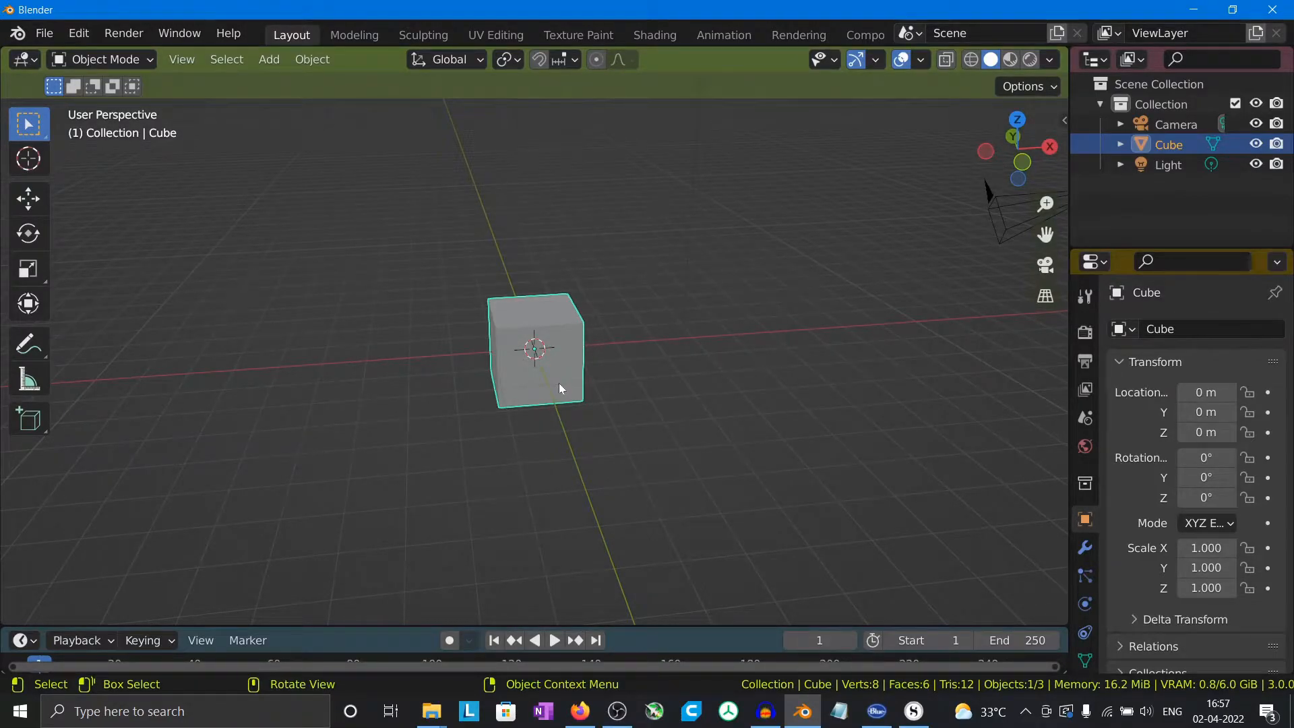
{"action": "middle_click_drag", "start_coordinate": [586, 390], "coordinate": [721, 458]}
{"action": "key", "text": "shift+a"}
{"action": "mouse_move", "coordinate": [708, 290]}
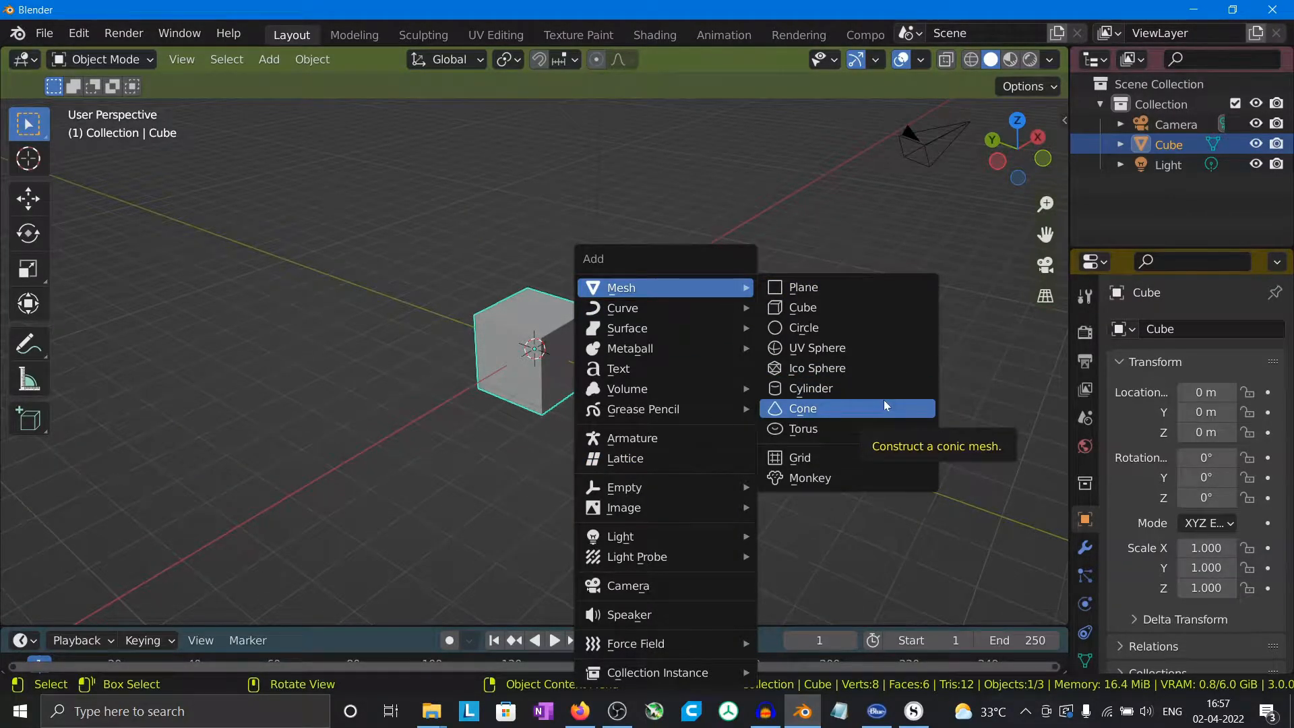
{"action": "left_click", "coordinate": [861, 347]}
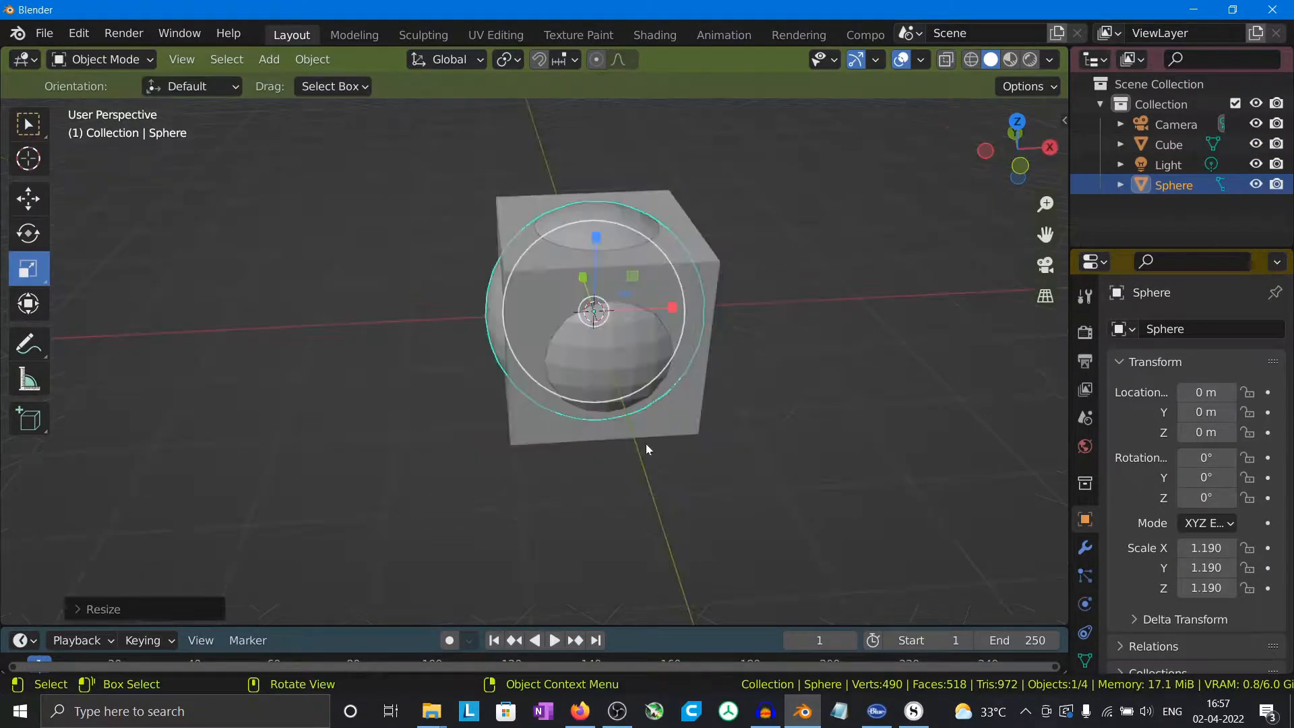
{"action": "middle_click_drag", "start_coordinate": [751, 445], "coordinate": [809, 480]}
{"action": "left_click", "coordinate": [474, 496]}
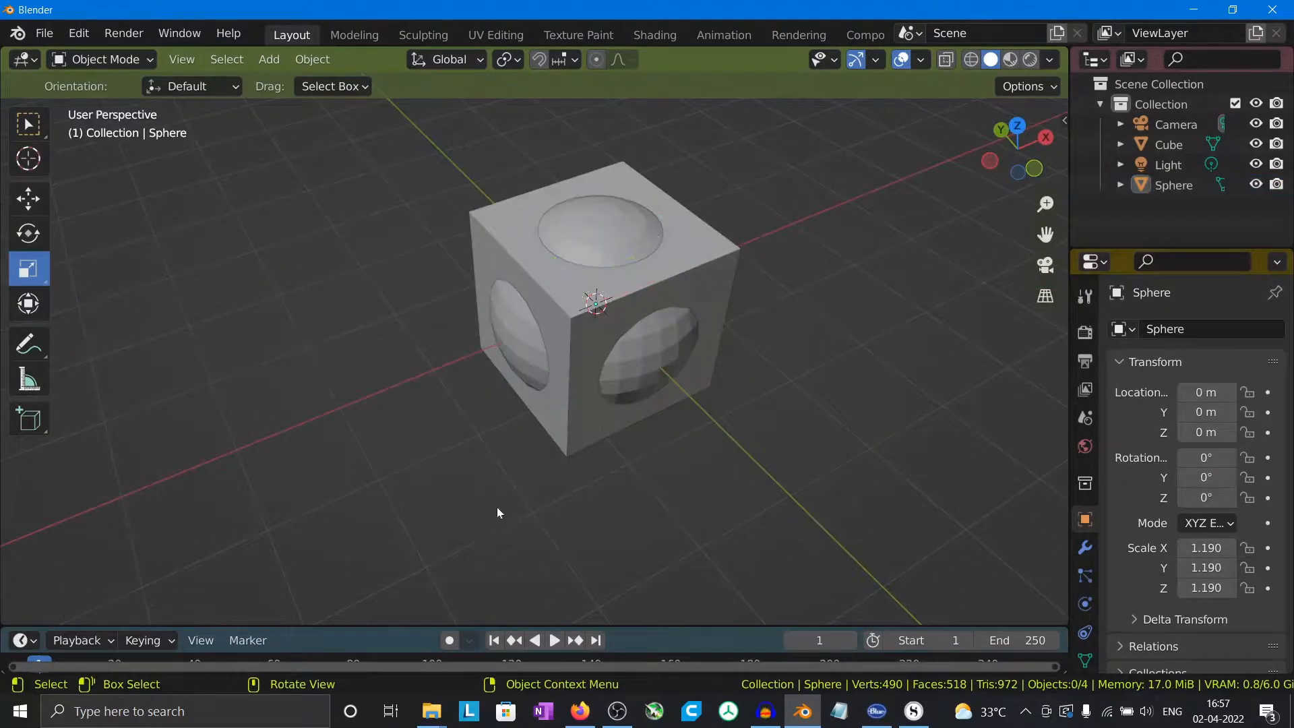
- Examine from several sides how the sphere overlaps the cube's faces
{"action": "scroll", "coordinate": [723, 371], "scroll_direction": "up", "scroll_amount": 4}
{"action": "mouse_move", "coordinate": [734, 502]}
{"action": "middle_mouse_down"}
{"action": "mouse_move", "coordinate": [831, 488]}
{"action": "mouse_move", "coordinate": [723, 426]}
{"action": "mouse_move", "coordinate": [645, 441]}
{"action": "mouse_move", "coordinate": [737, 479]}
{"action": "middle_mouse_up"}
{"action": "scroll", "coordinate": [735, 480], "scroll_direction": "down", "scroll_amount": 4}
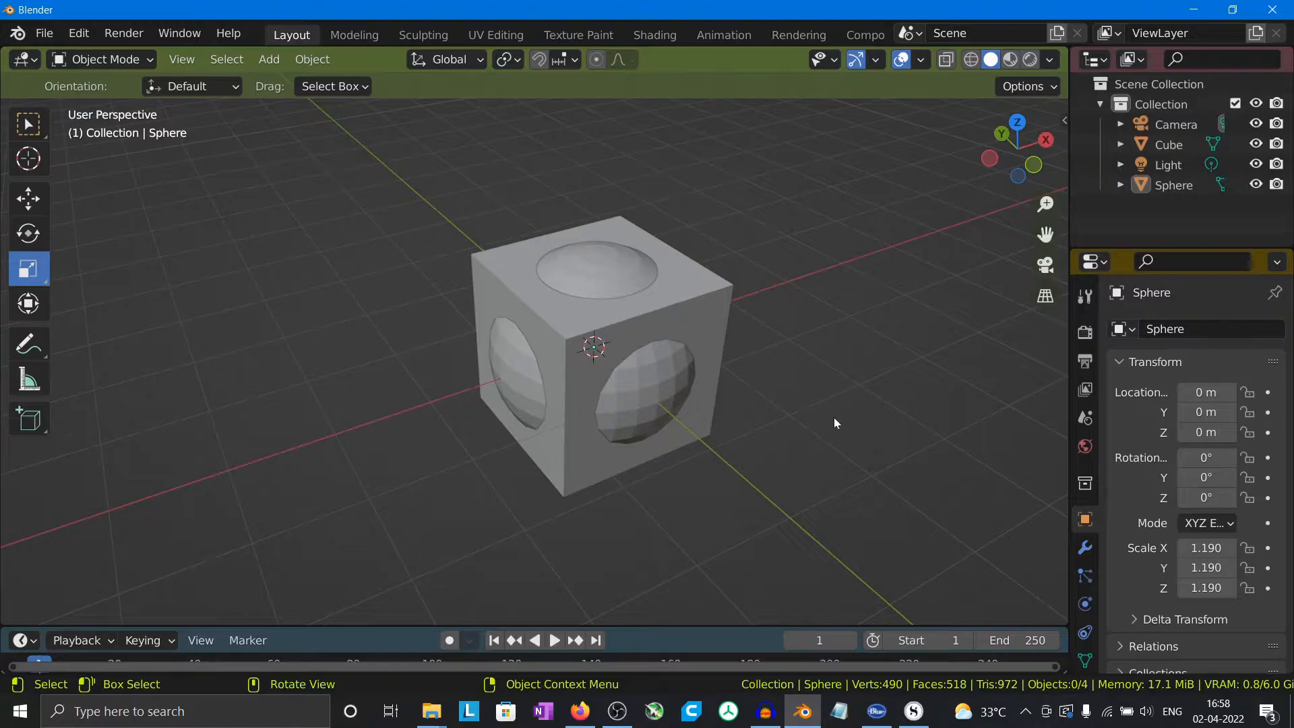
{"action": "middle_click_drag", "start_coordinate": [834, 418], "coordinate": [643, 421]}
{"action": "middle_click_drag", "start_coordinate": [729, 345], "coordinate": [892, 438]}
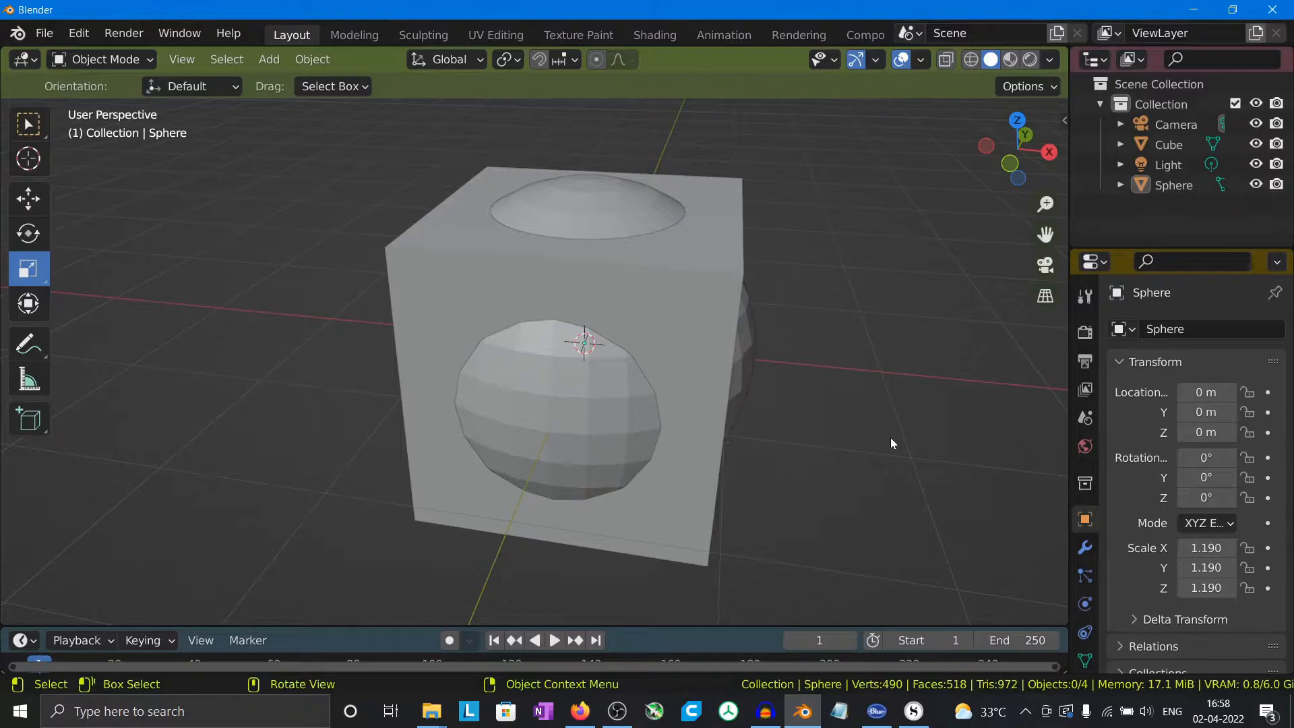
{"action": "middle_click_drag", "start_coordinate": [892, 443], "coordinate": [1008, 523]}
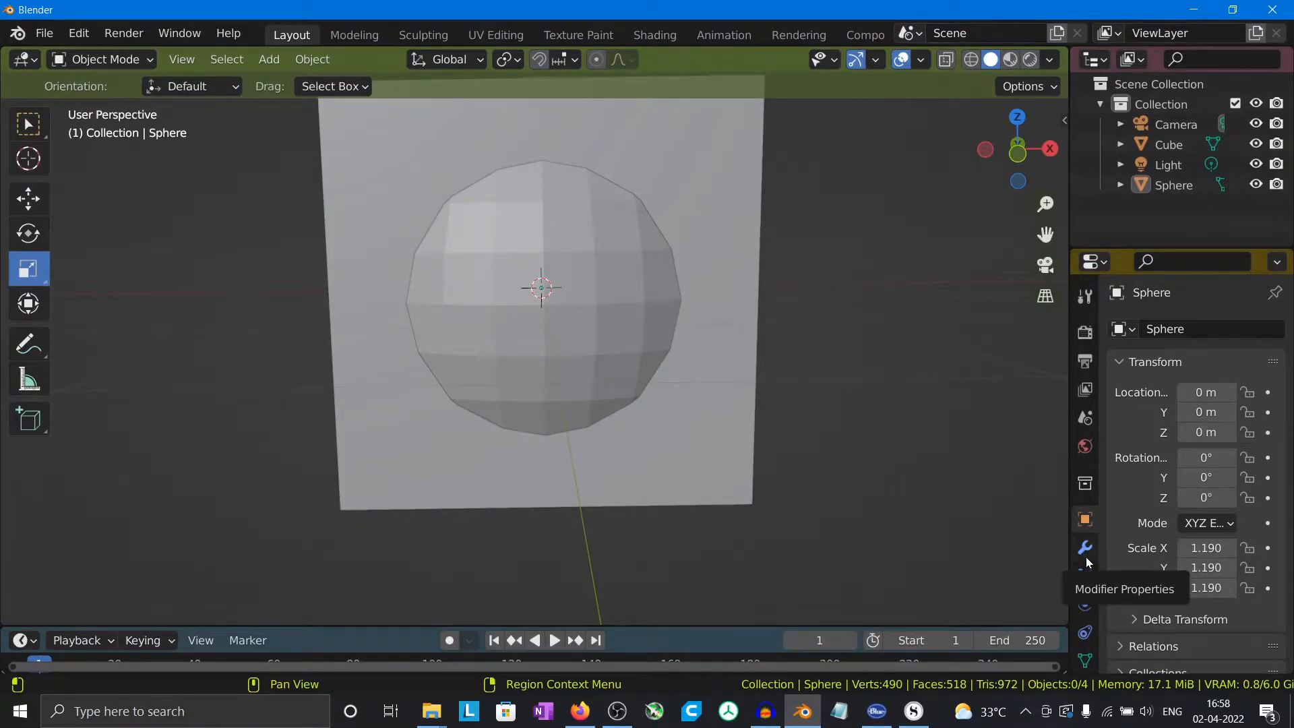
{"action": "middle_click_drag", "start_coordinate": [944, 443], "coordinate": [998, 478]}
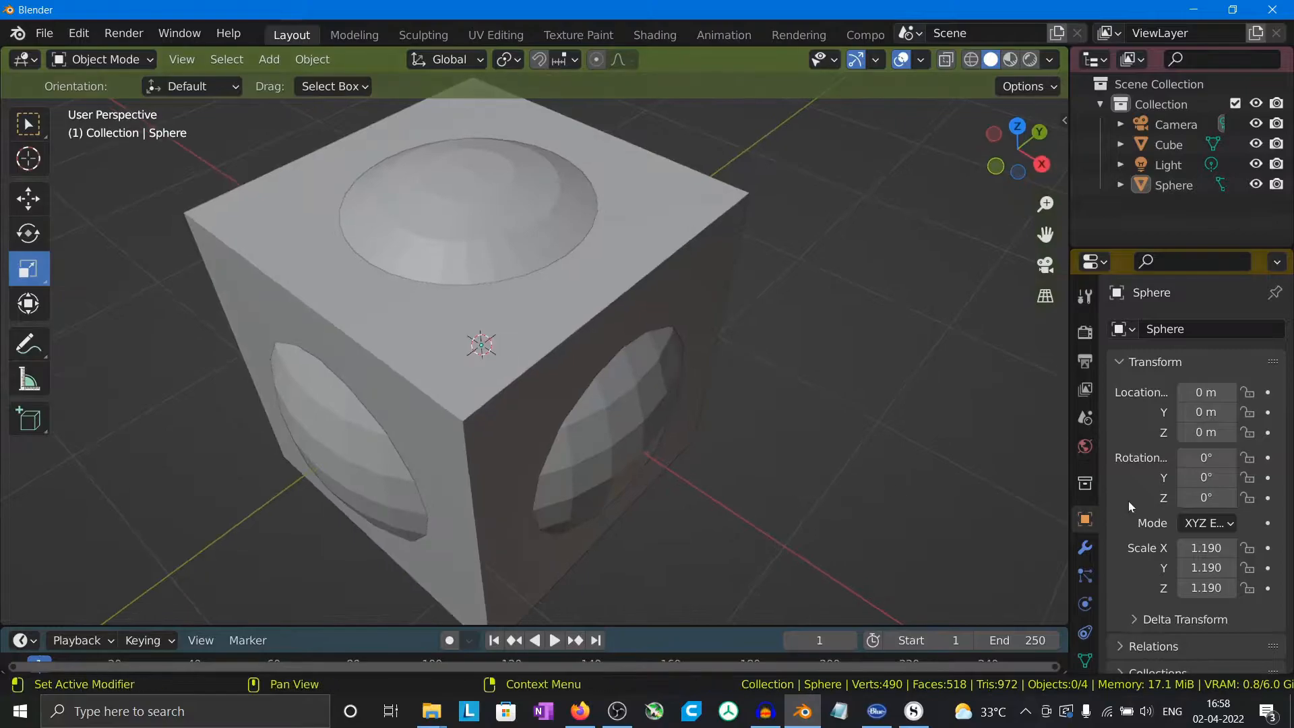
{"action": "left_click", "coordinate": [1084, 549]}
{"action": "left_click", "coordinate": [1155, 329]}
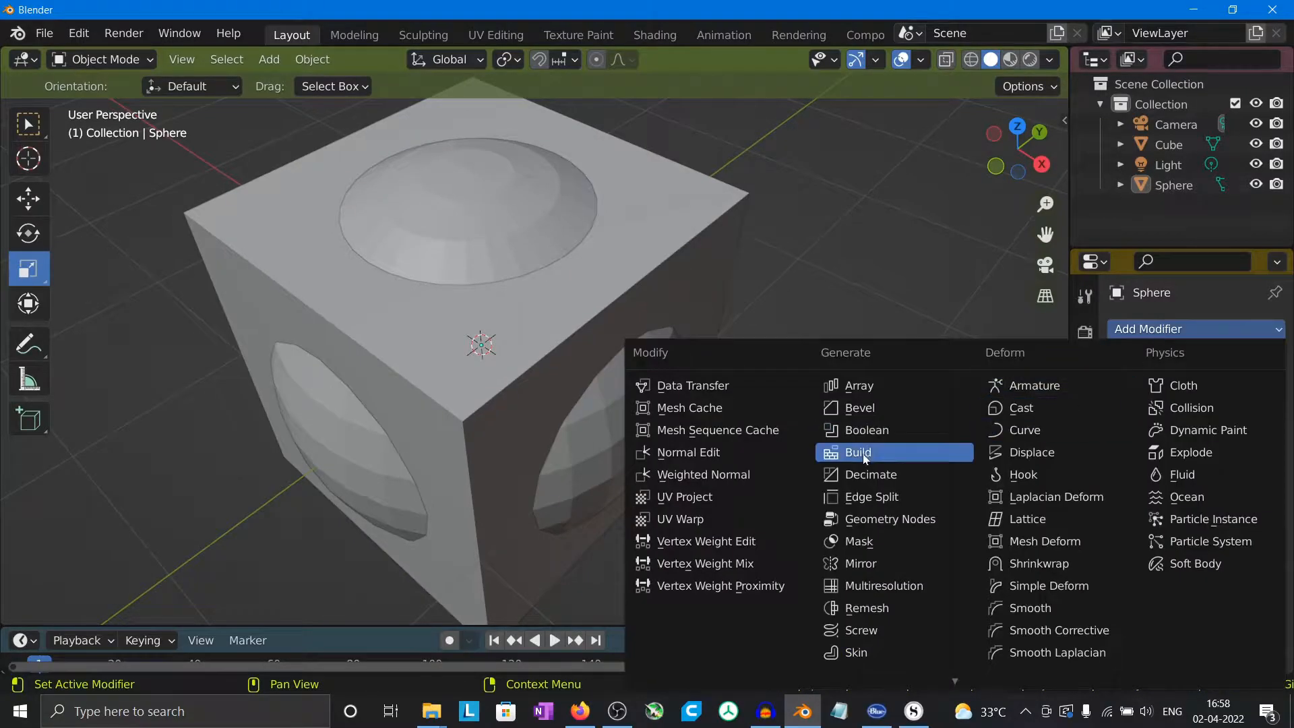
{"action": "left_click", "coordinate": [884, 435]}
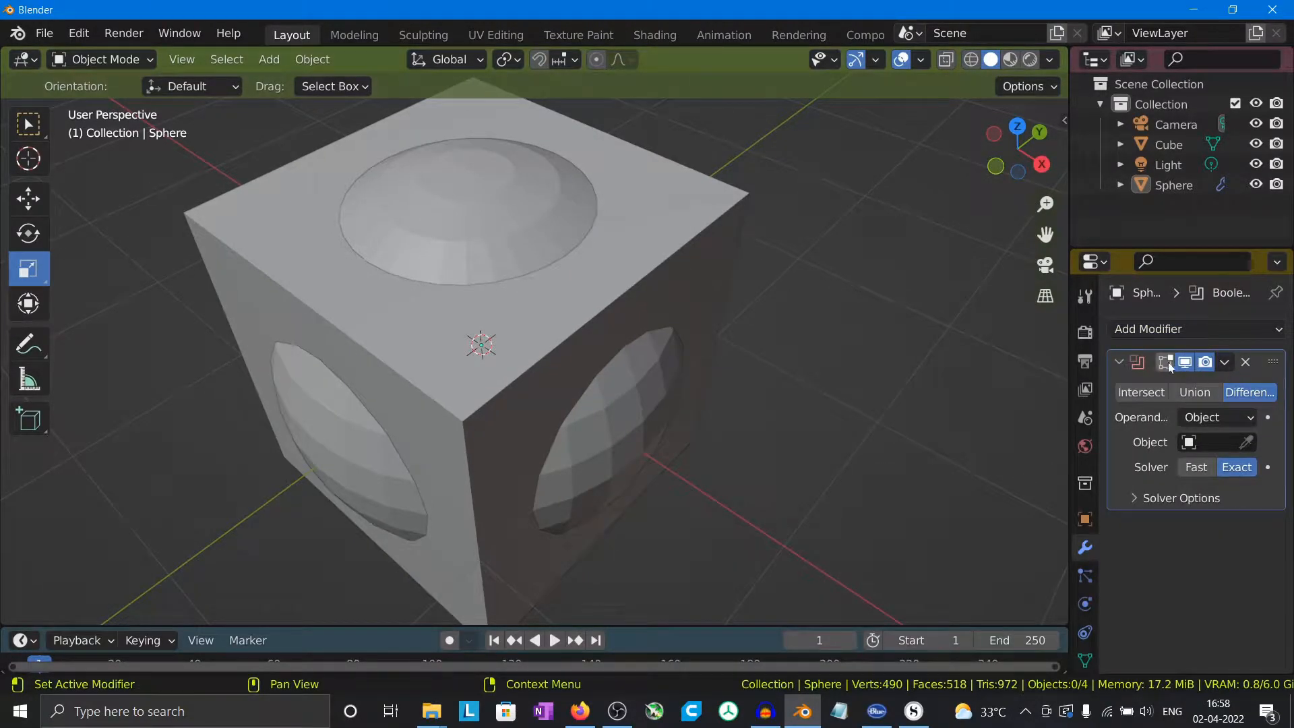
{"action": "middle_click_drag", "start_coordinate": [892, 479], "coordinate": [946, 436]}
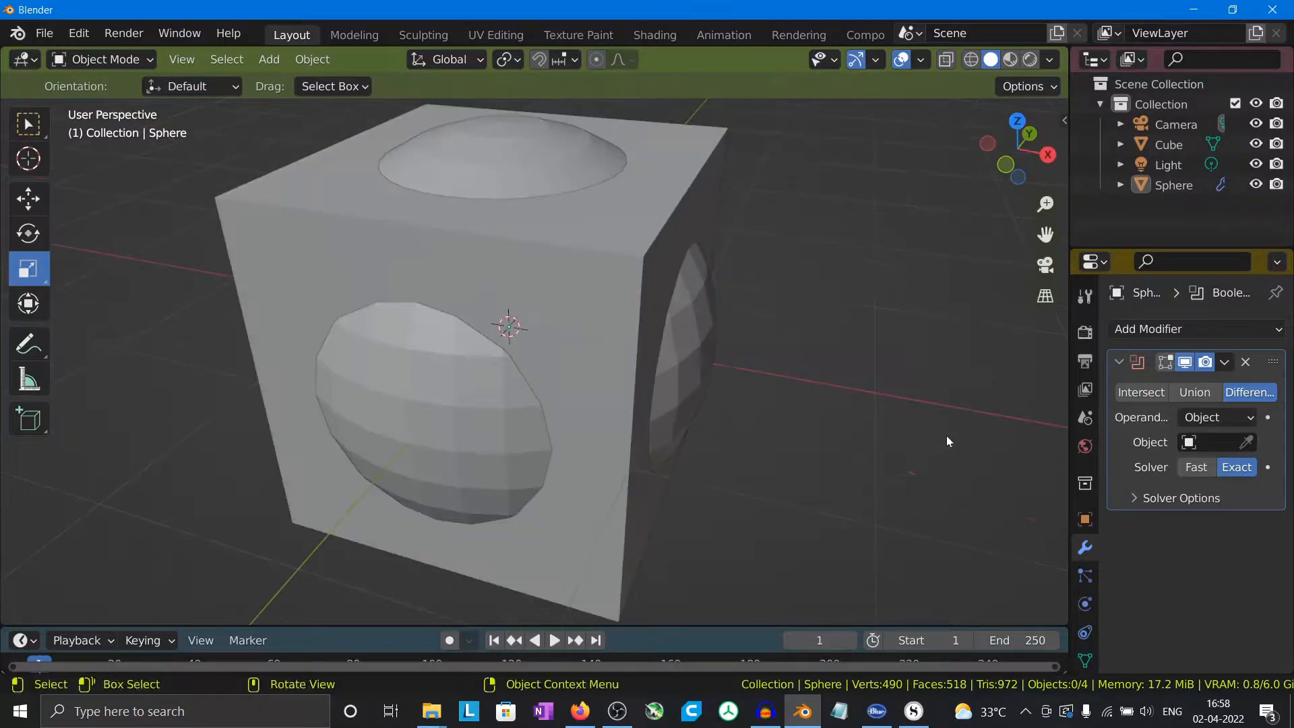
{"action": "left_click", "coordinate": [1247, 362]}
- Select the cube and add a Boolean modifier to it
{"action": "left_click", "coordinate": [613, 287]}
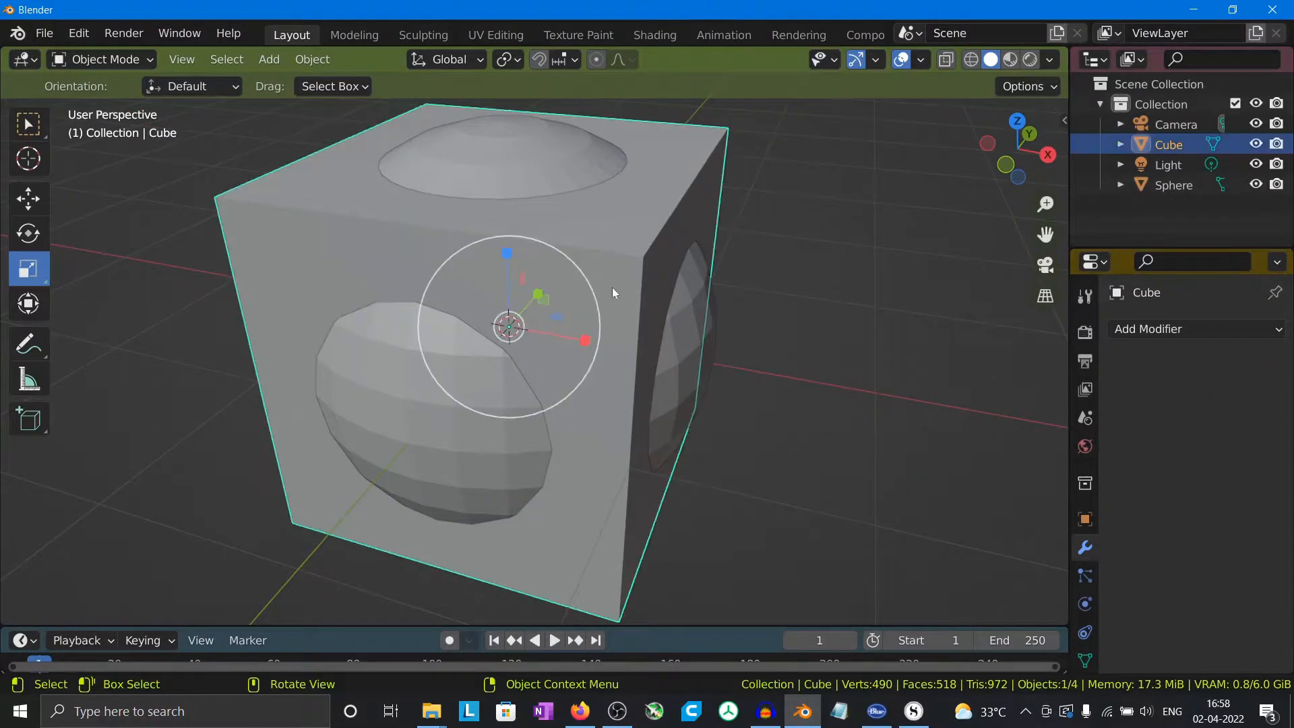
{"action": "left_click", "coordinate": [828, 364]}
{"action": "left_click", "coordinate": [643, 237]}
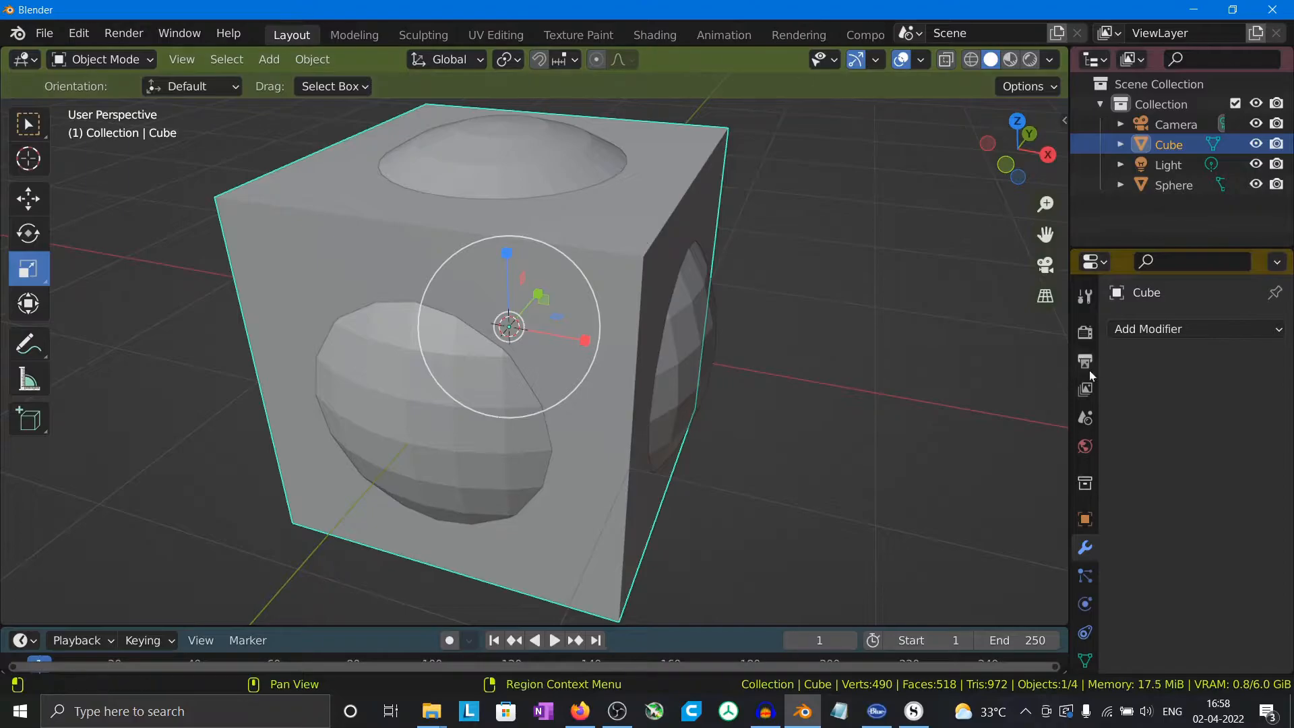
{"action": "left_click", "coordinate": [1152, 334]}
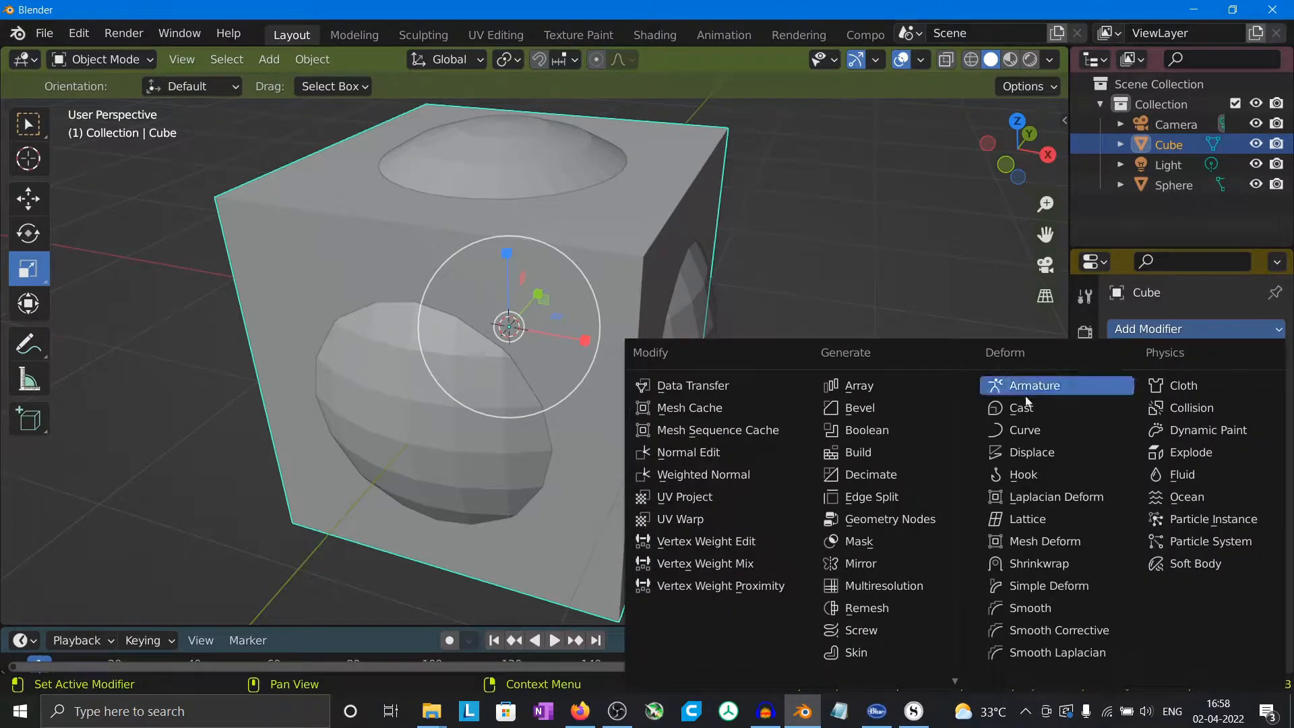
{"action": "left_click", "coordinate": [862, 431]}
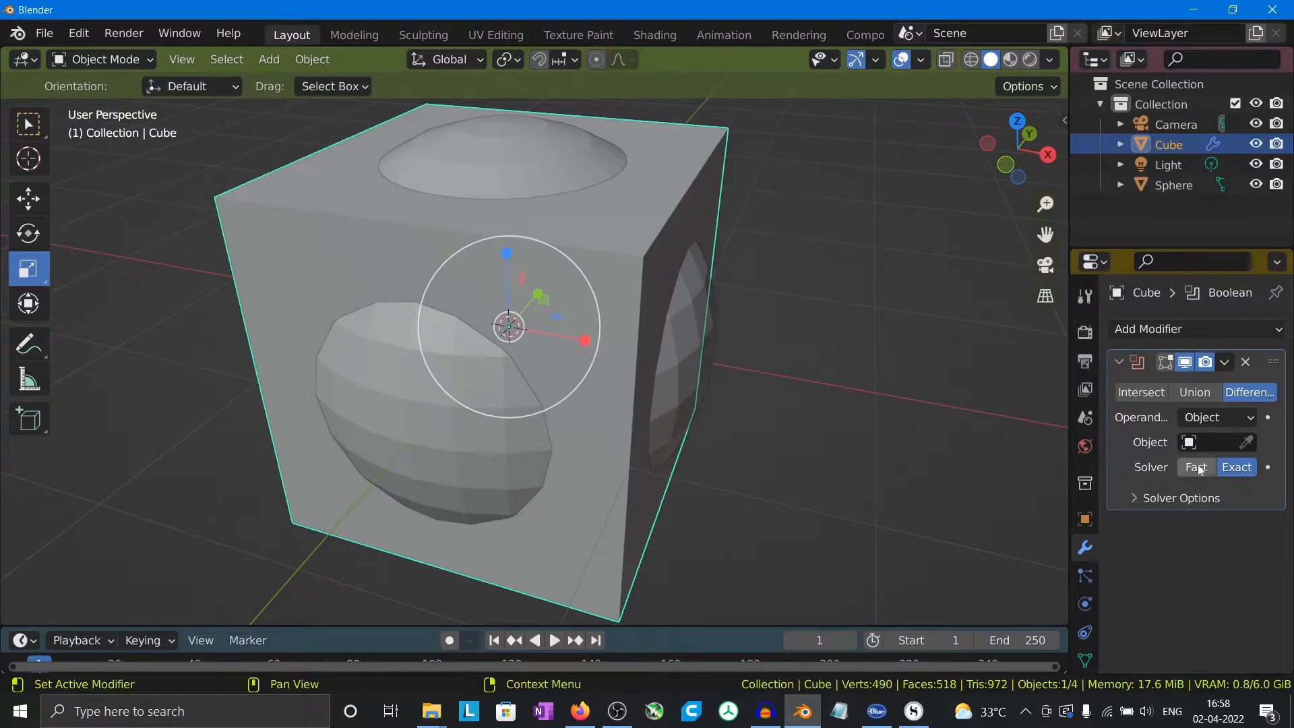
{"action": "left_click", "coordinate": [1246, 444]}
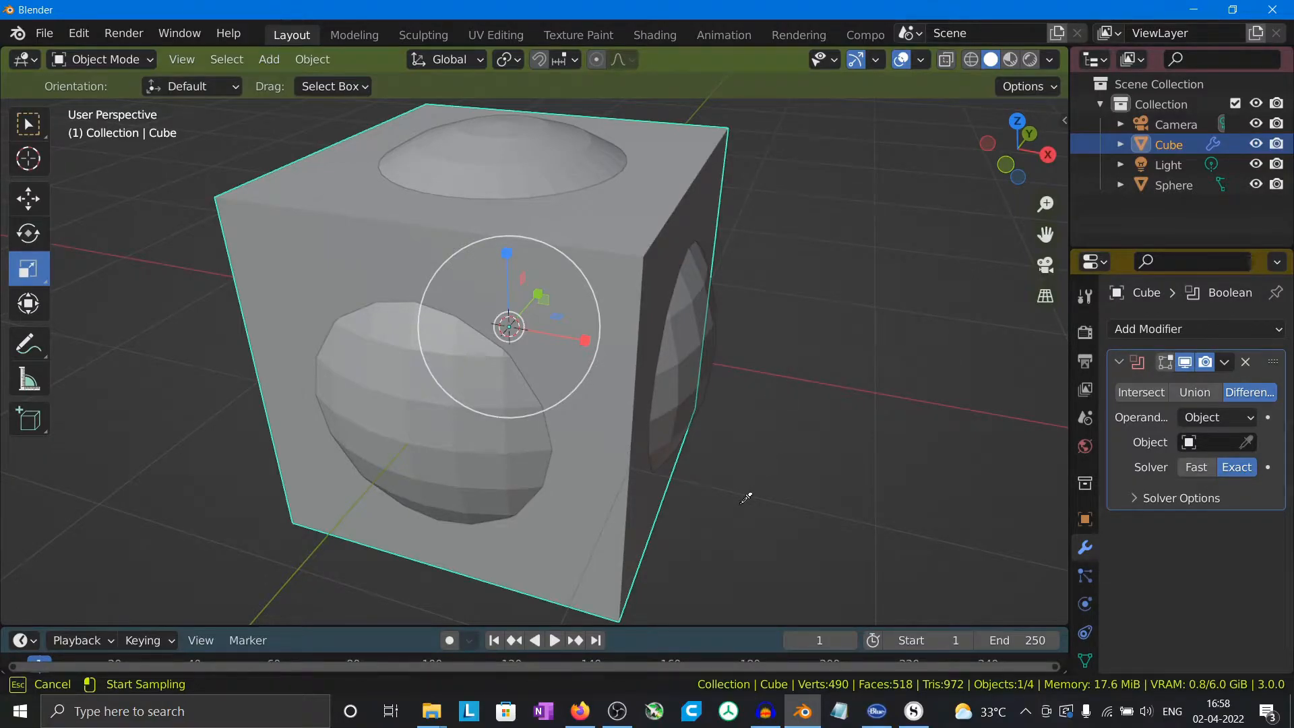
{"action": "left_click", "coordinate": [695, 356]}
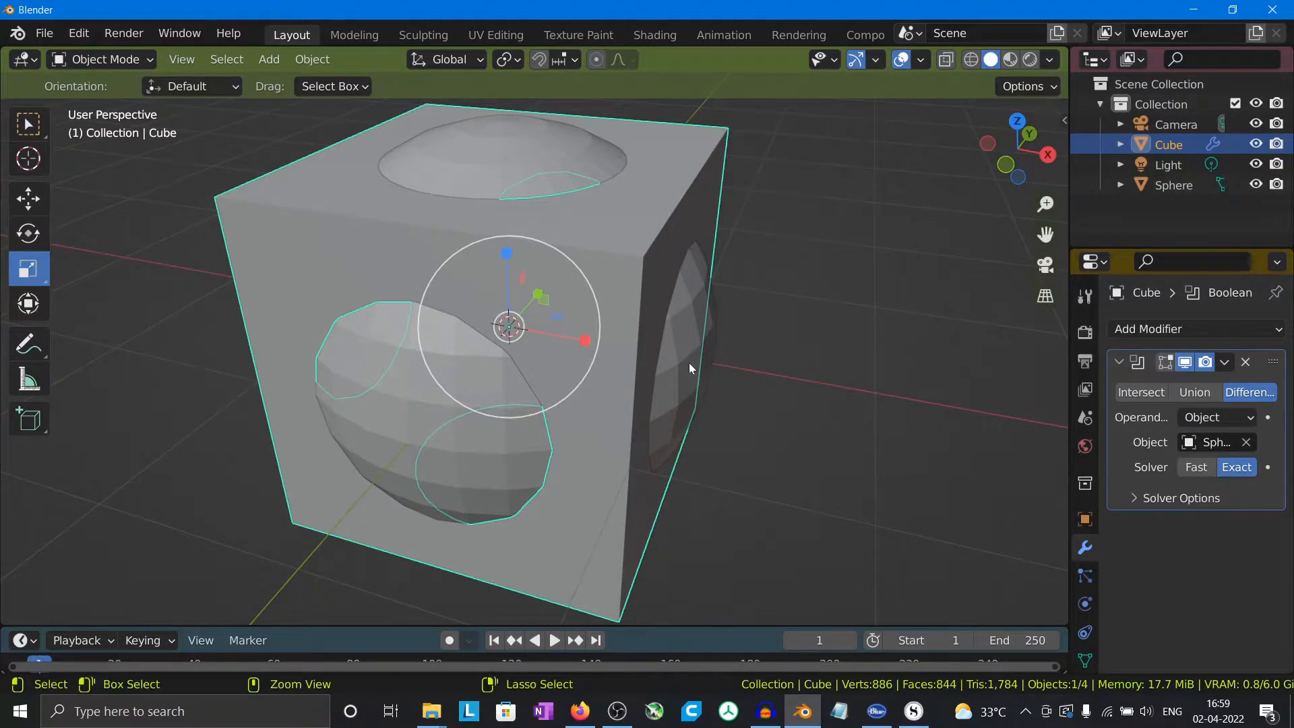
{"action": "key", "text": "ctrl+z"}
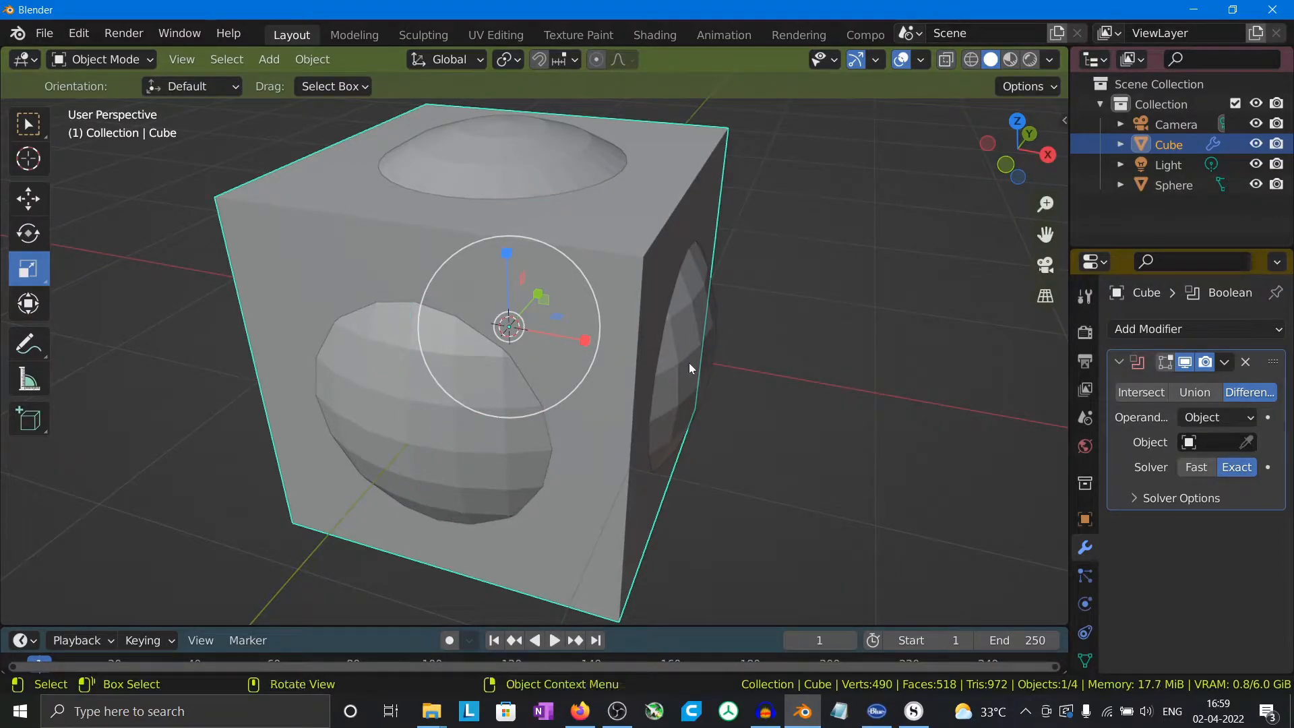
- Switch to wireframe shading and the Select Box tool, and pick the sphere as the cube's Boolean object
{"action": "left_click", "coordinate": [973, 62]}
{"action": "mouse_move", "coordinate": [860, 326]}
{"action": "middle_mouse_down"}
{"action": "mouse_move", "coordinate": [828, 341]}
{"action": "mouse_move", "coordinate": [865, 269]}
{"action": "mouse_move", "coordinate": [552, 344]}
{"action": "middle_mouse_up"}
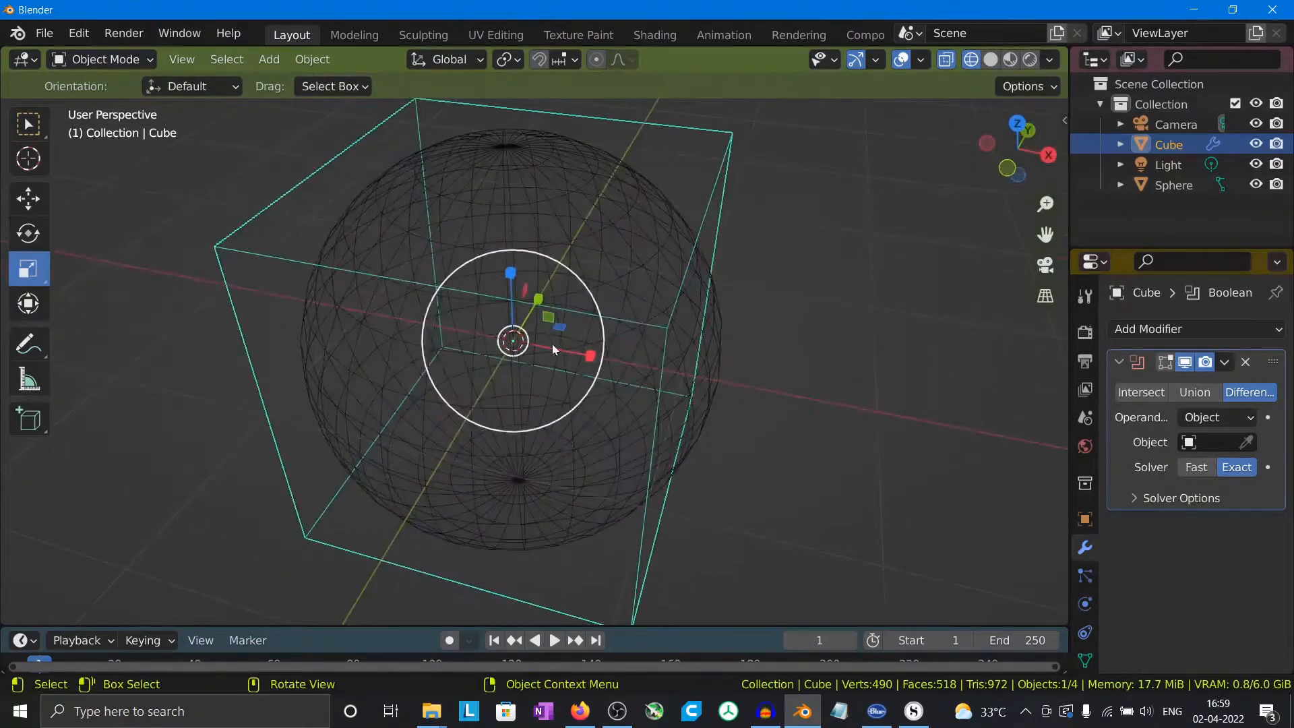
{"action": "key", "text": "w"}
{"action": "middle_click_drag", "start_coordinate": [573, 476], "coordinate": [572, 447]}
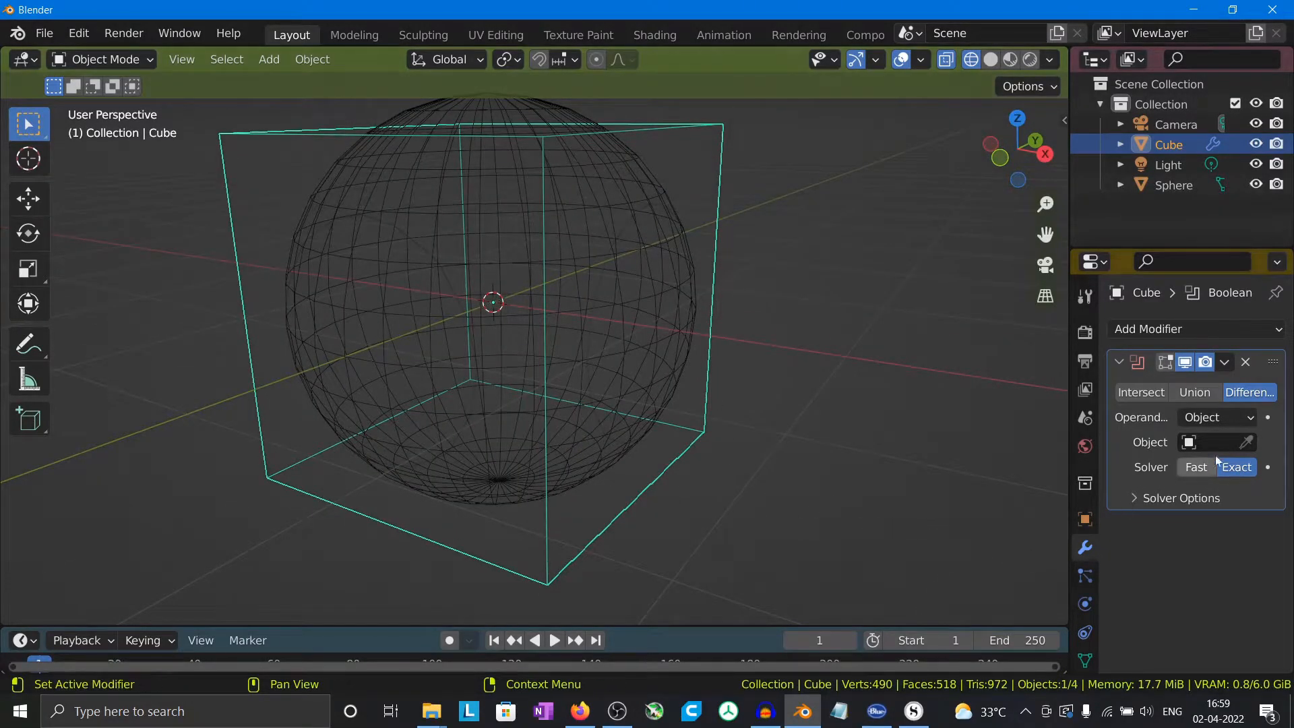
{"action": "left_click", "coordinate": [1247, 442]}
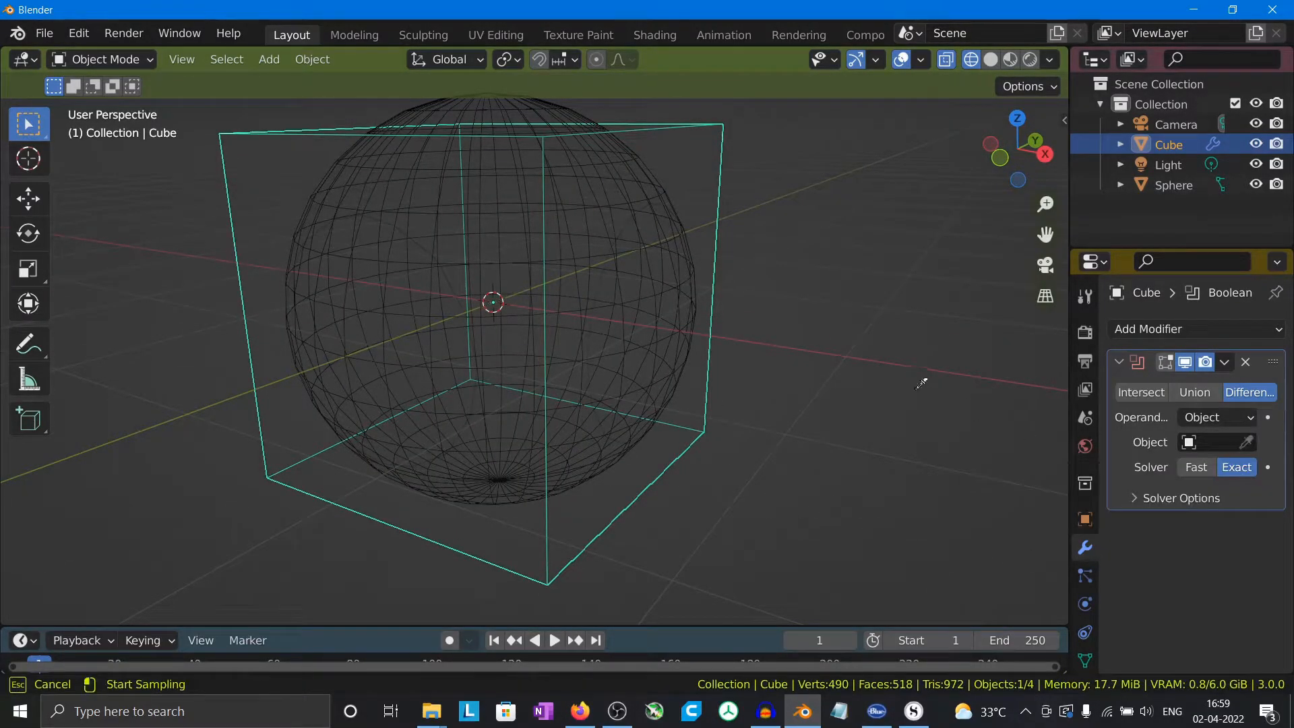
{"action": "left_click", "coordinate": [654, 284]}
- Hide the sphere in the viewport and display the cut cube in solid shading
{"action": "mouse_move", "coordinate": [677, 482]}
{"action": "middle_mouse_down"}
{"action": "mouse_move", "coordinate": [714, 499]}
{"action": "mouse_move", "coordinate": [774, 578]}
{"action": "mouse_move", "coordinate": [764, 617]}
{"action": "mouse_move", "coordinate": [781, 448]}
{"action": "mouse_move", "coordinate": [807, 483]}
{"action": "mouse_move", "coordinate": [687, 472]}
{"action": "middle_mouse_up"}
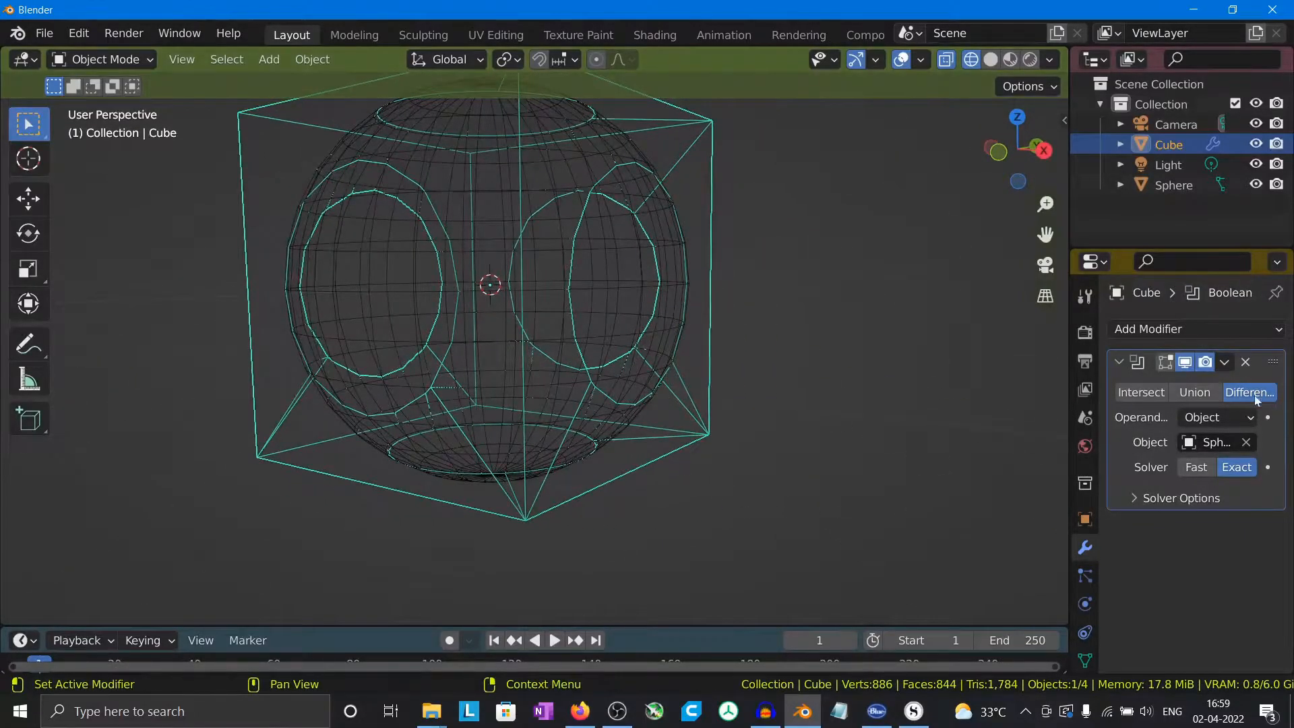
{"action": "left_click", "coordinate": [1255, 185]}
{"action": "middle_click_drag", "start_coordinate": [877, 431], "coordinate": [865, 397]}
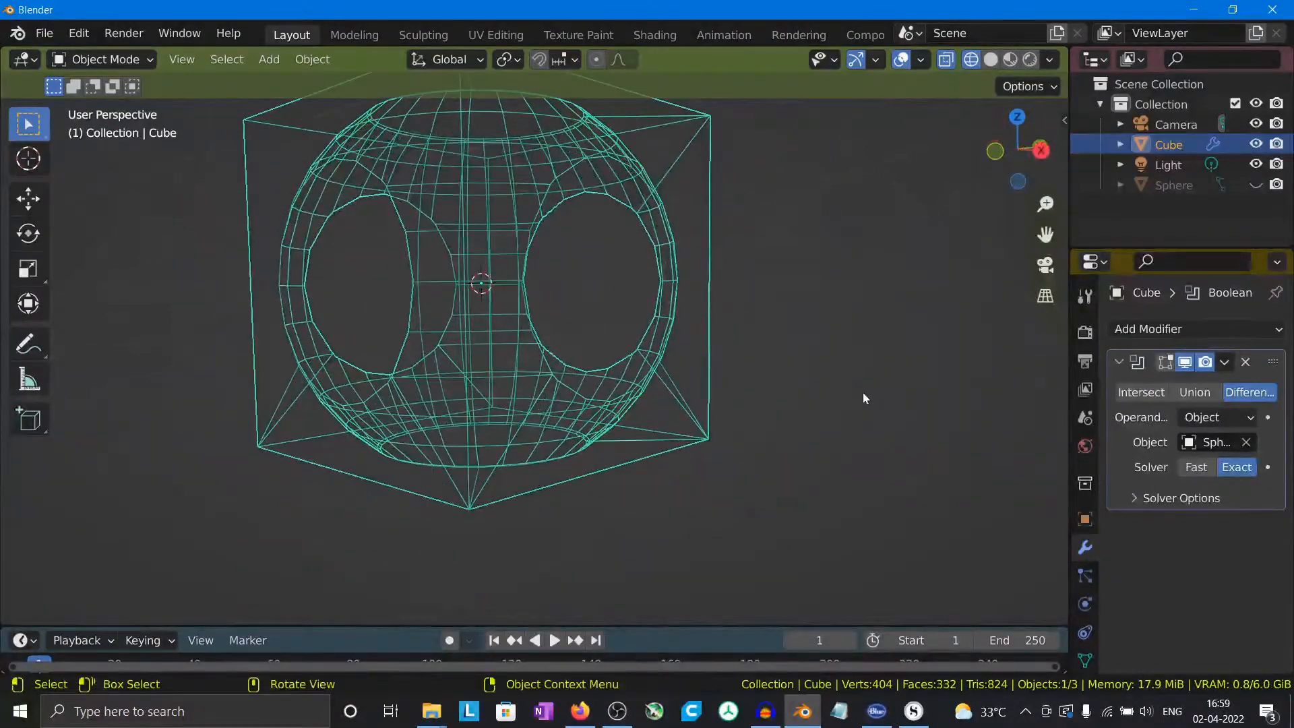
{"action": "left_click", "coordinate": [994, 62]}
{"action": "mouse_move", "coordinate": [774, 431]}
{"action": "middle_mouse_down"}
{"action": "mouse_move", "coordinate": [681, 464]}
{"action": "mouse_move", "coordinate": [689, 557]}
{"action": "mouse_move", "coordinate": [765, 489]}
{"action": "mouse_move", "coordinate": [857, 452]}
{"action": "mouse_move", "coordinate": [646, 492]}
{"action": "middle_mouse_up"}
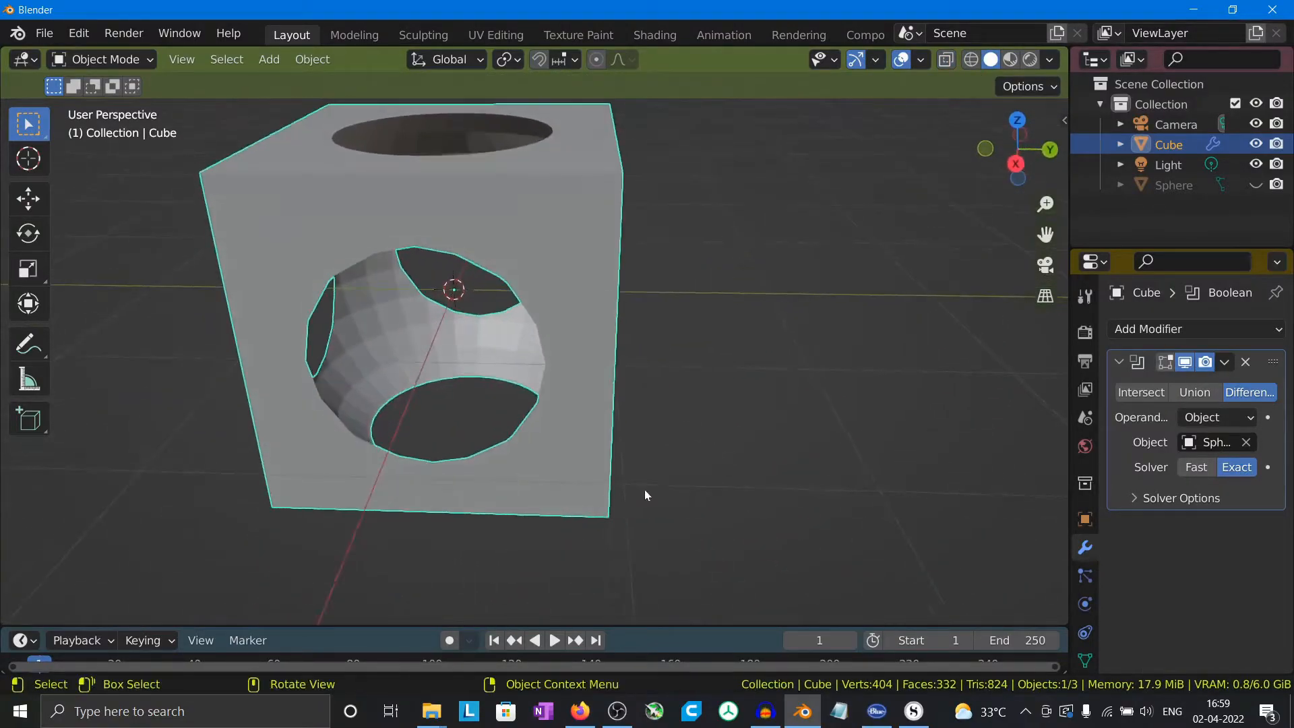
- Compare the Union and Intersect operations on the cube's Boolean modifier, and set it back to Difference
{"action": "left_click", "coordinate": [1206, 398]}
{"action": "middle_click_drag", "start_coordinate": [787, 416], "coordinate": [651, 379]}
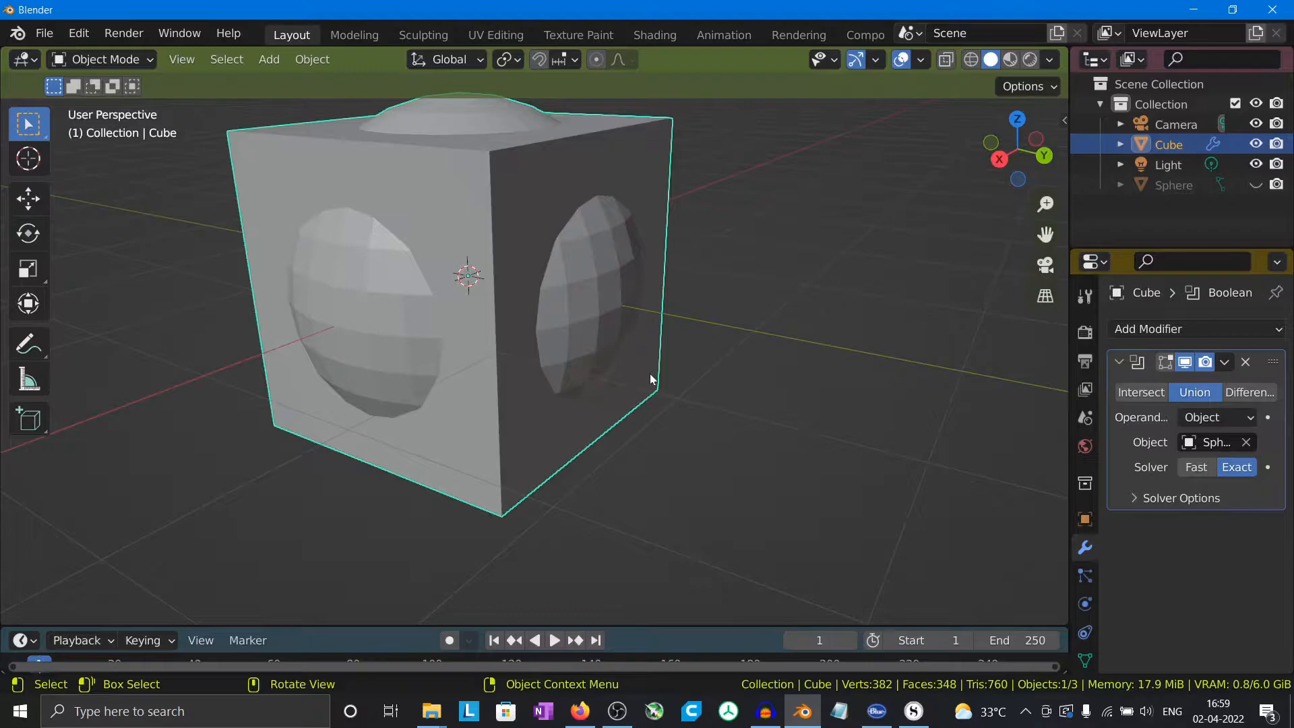
{"action": "left_click", "coordinate": [1149, 391]}
{"action": "middle_click_drag", "start_coordinate": [605, 458], "coordinate": [671, 486]}
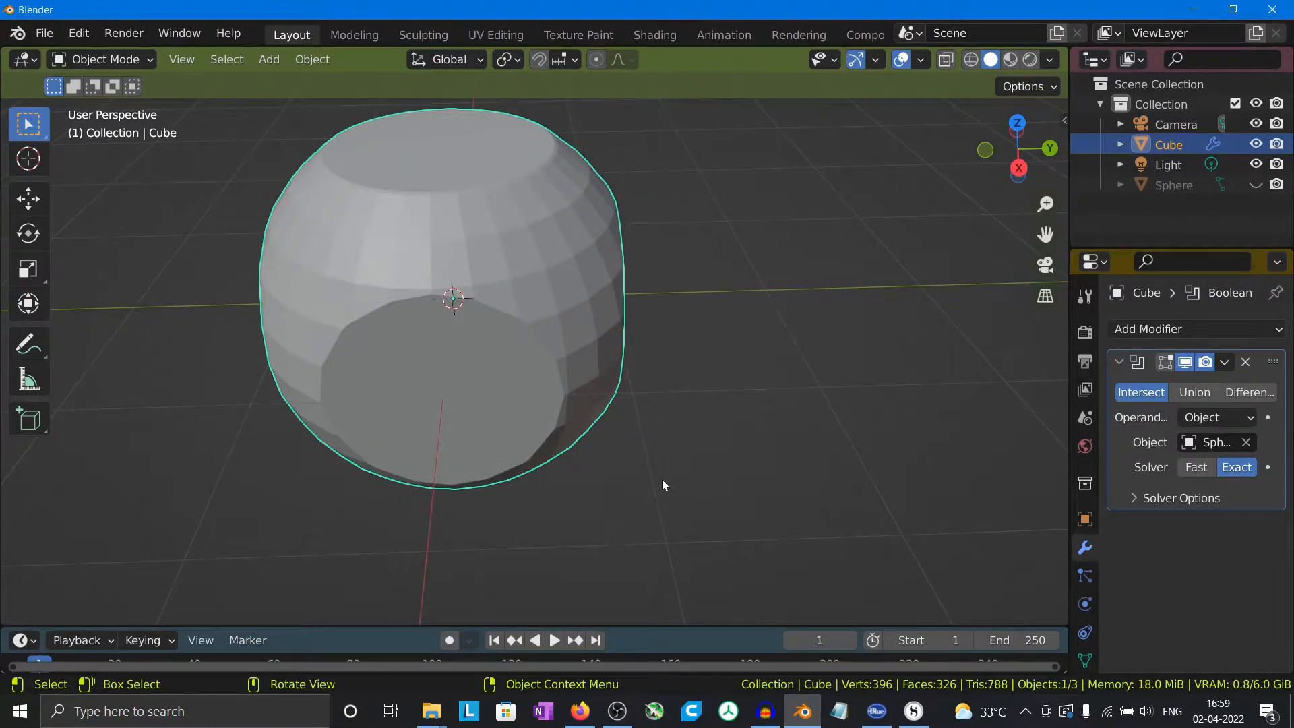
{"action": "middle_click_drag", "start_coordinate": [653, 476], "coordinate": [692, 486]}
{"action": "left_click", "coordinate": [1249, 392]}
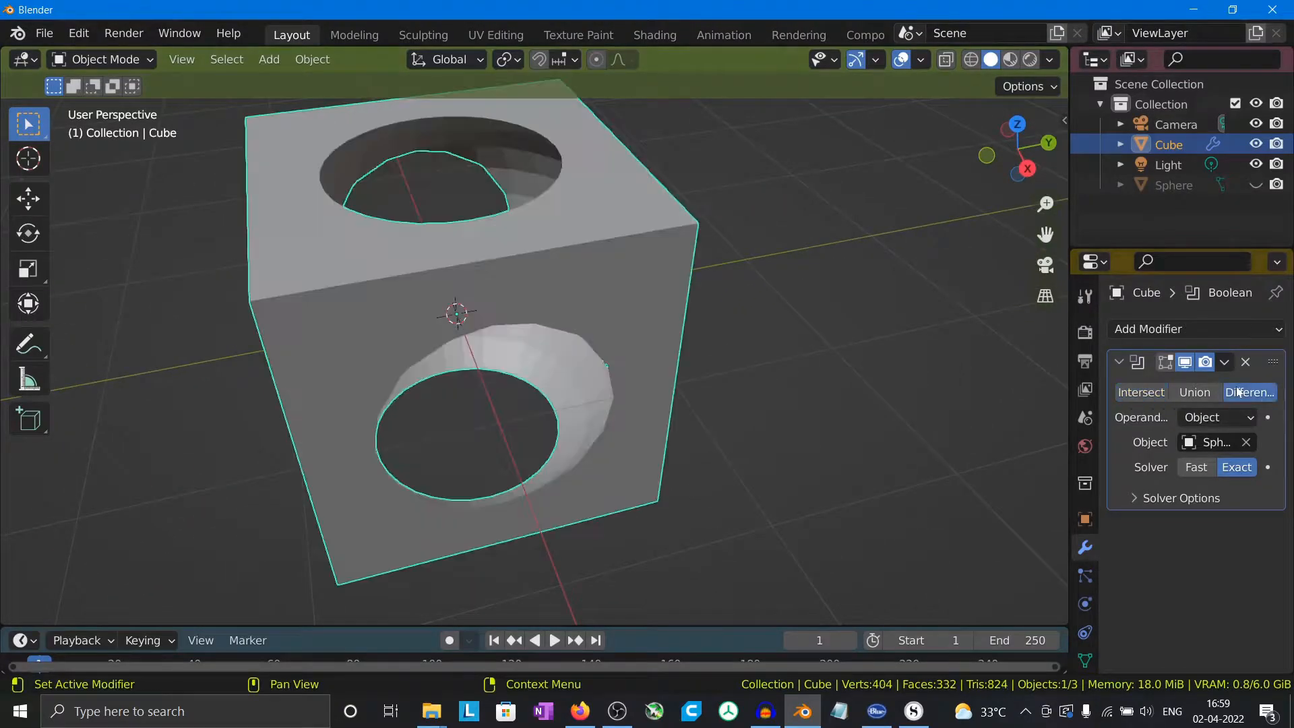
{"action": "left_click", "coordinate": [1150, 394]}
{"action": "left_click", "coordinate": [1249, 393]}
{"action": "left_click", "coordinate": [1225, 363]}
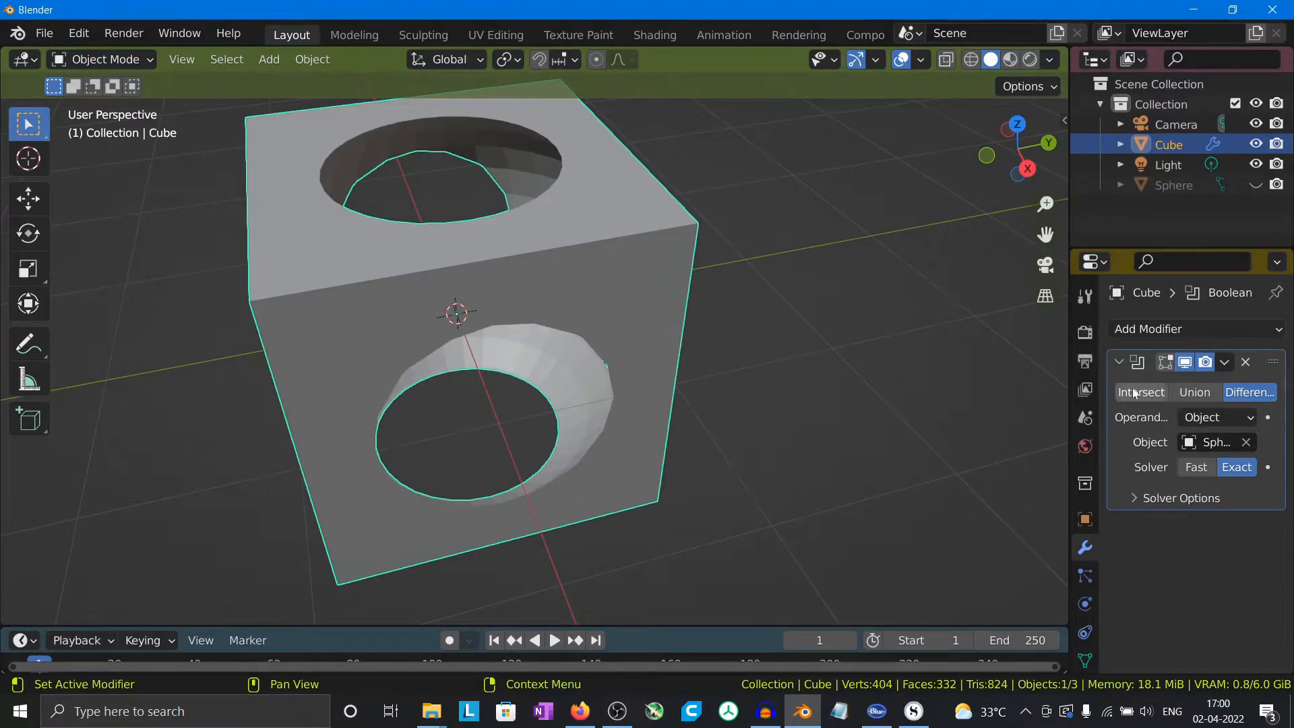
- Remove the Boolean modifier from the cube and make the sphere visible in the viewport again
{"action": "left_click", "coordinate": [1121, 361]}
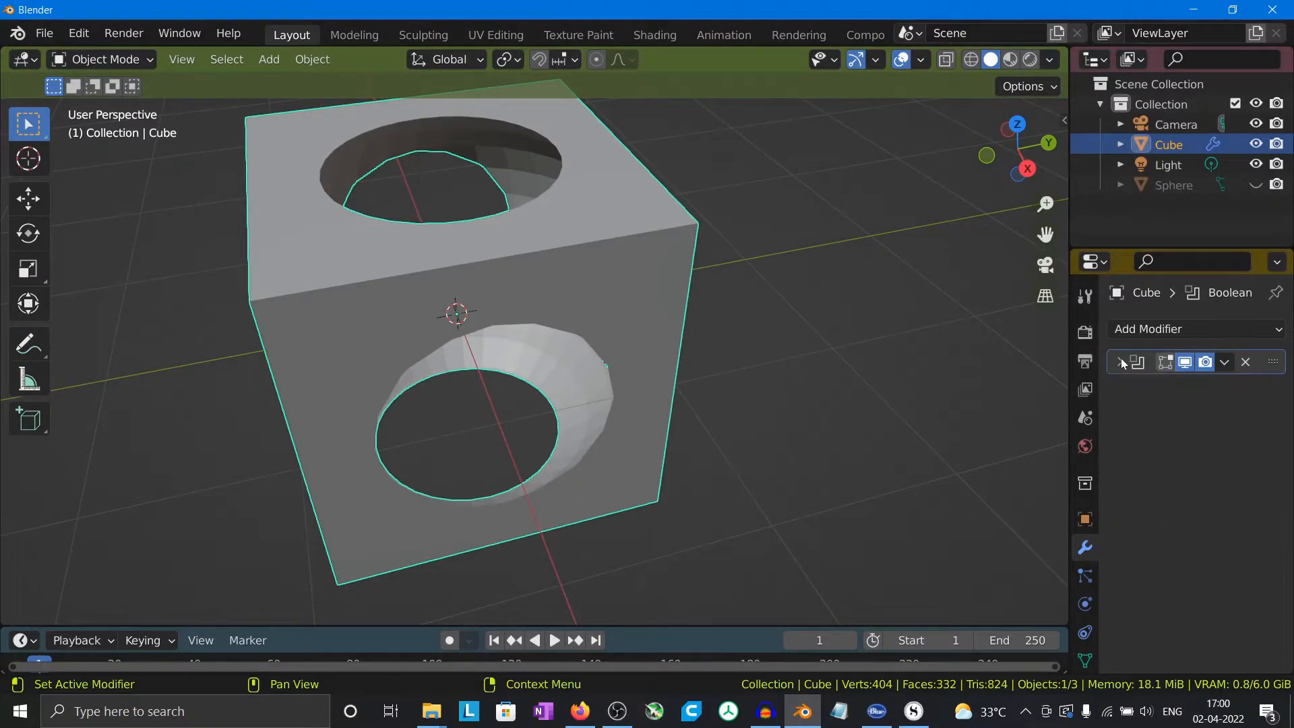
{"action": "left_click", "coordinate": [1247, 362]}
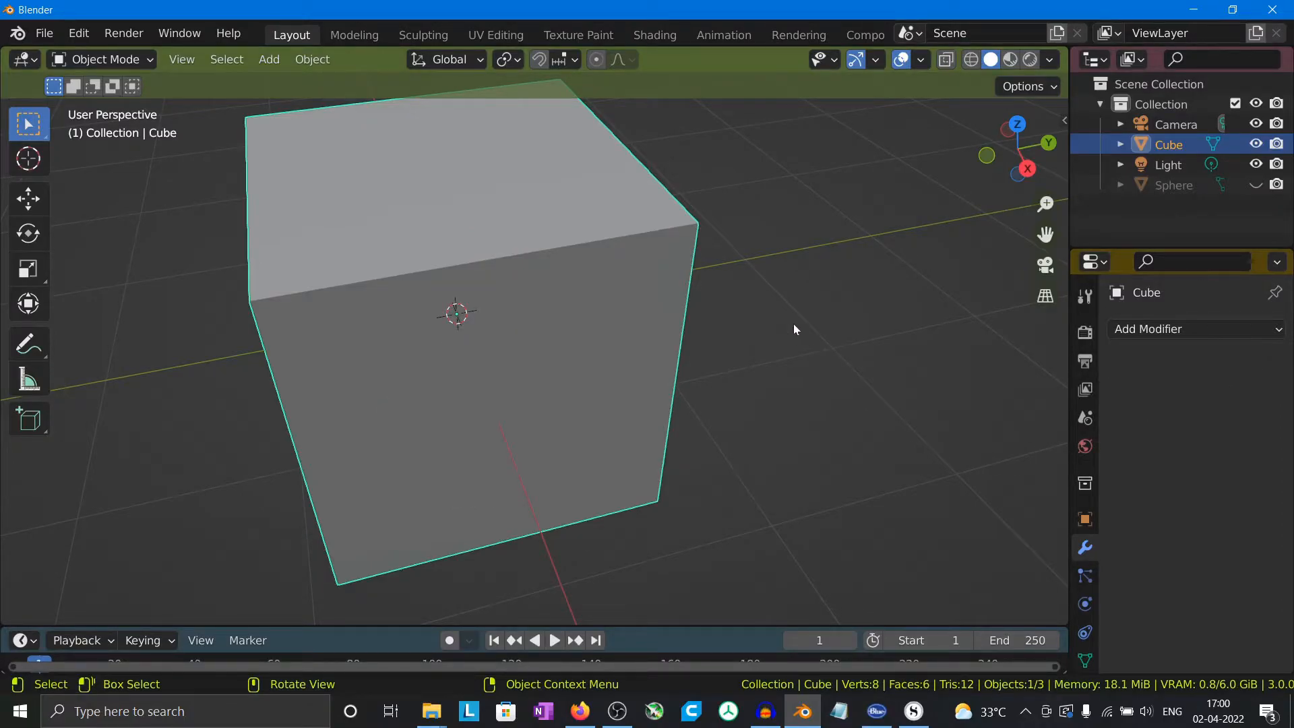
{"action": "left_click", "coordinate": [1256, 185]}
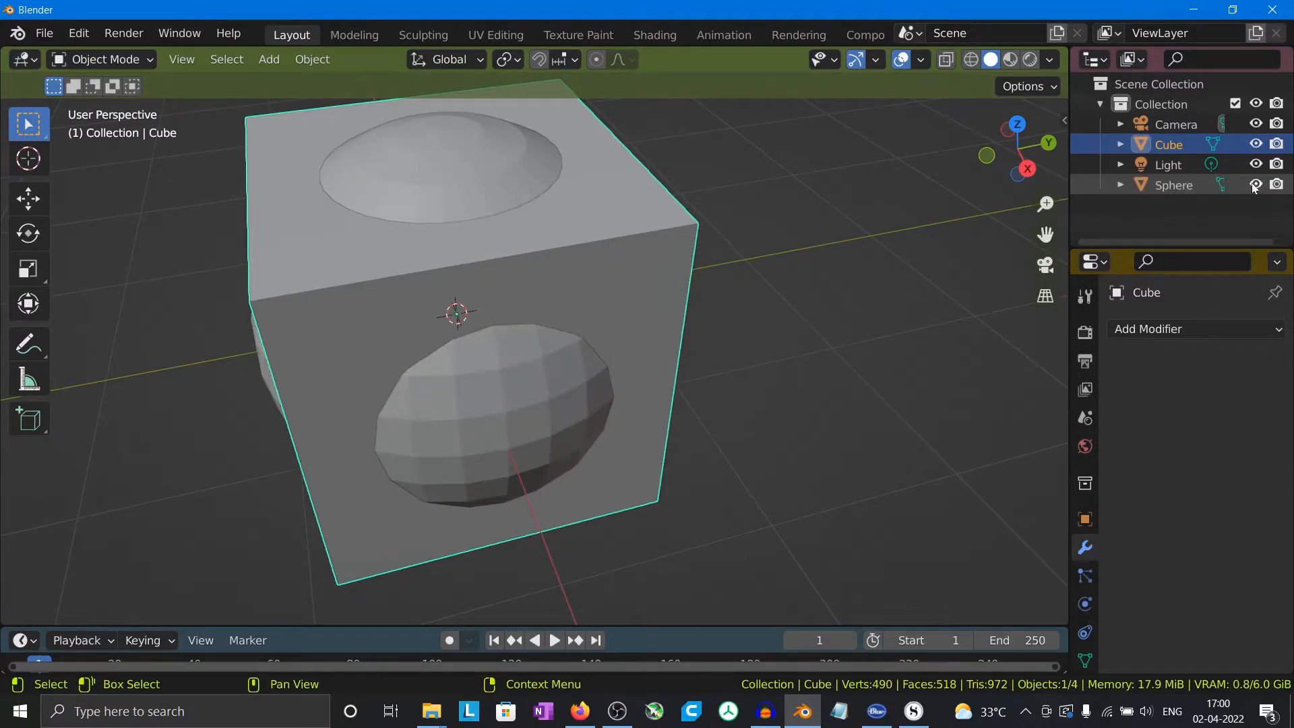
- Add a Boolean modifier to the cube again, using the sphere as its object with the Difference operation
{"action": "left_click", "coordinate": [1247, 329]}
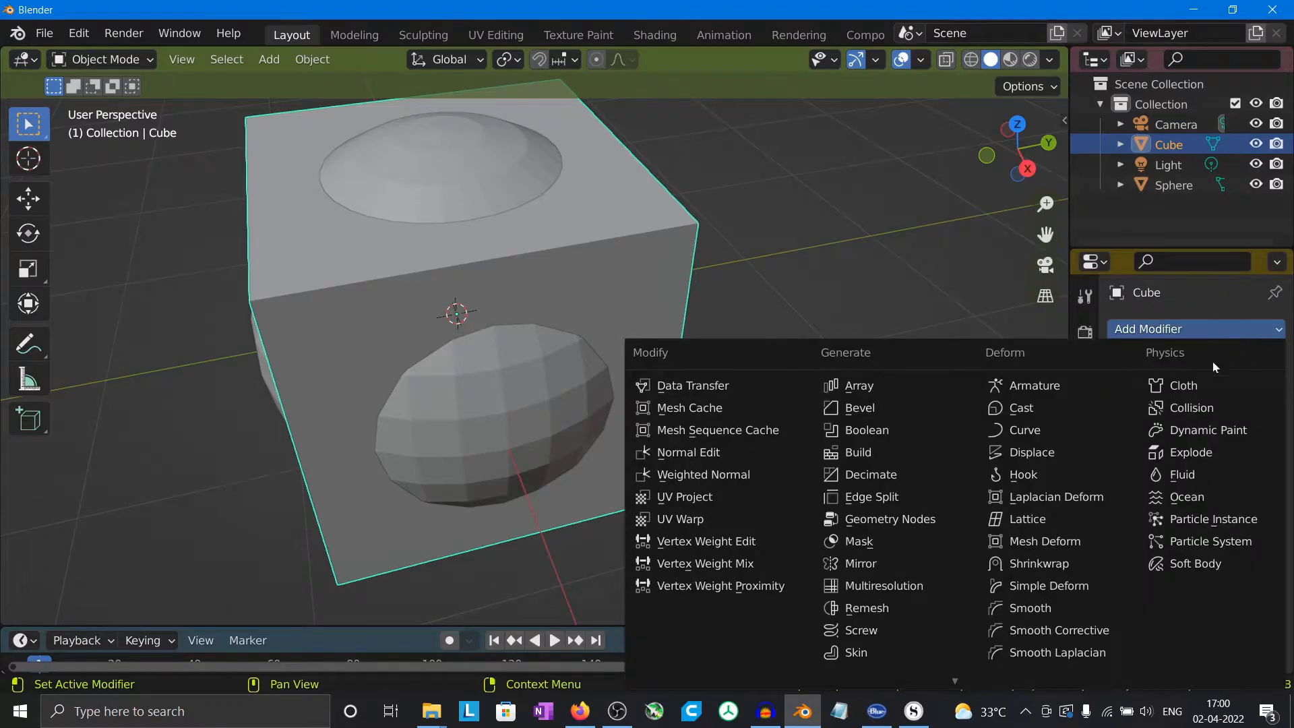
{"action": "left_click", "coordinate": [880, 435]}
{"action": "middle_click_drag", "start_coordinate": [879, 436], "coordinate": [814, 363]}
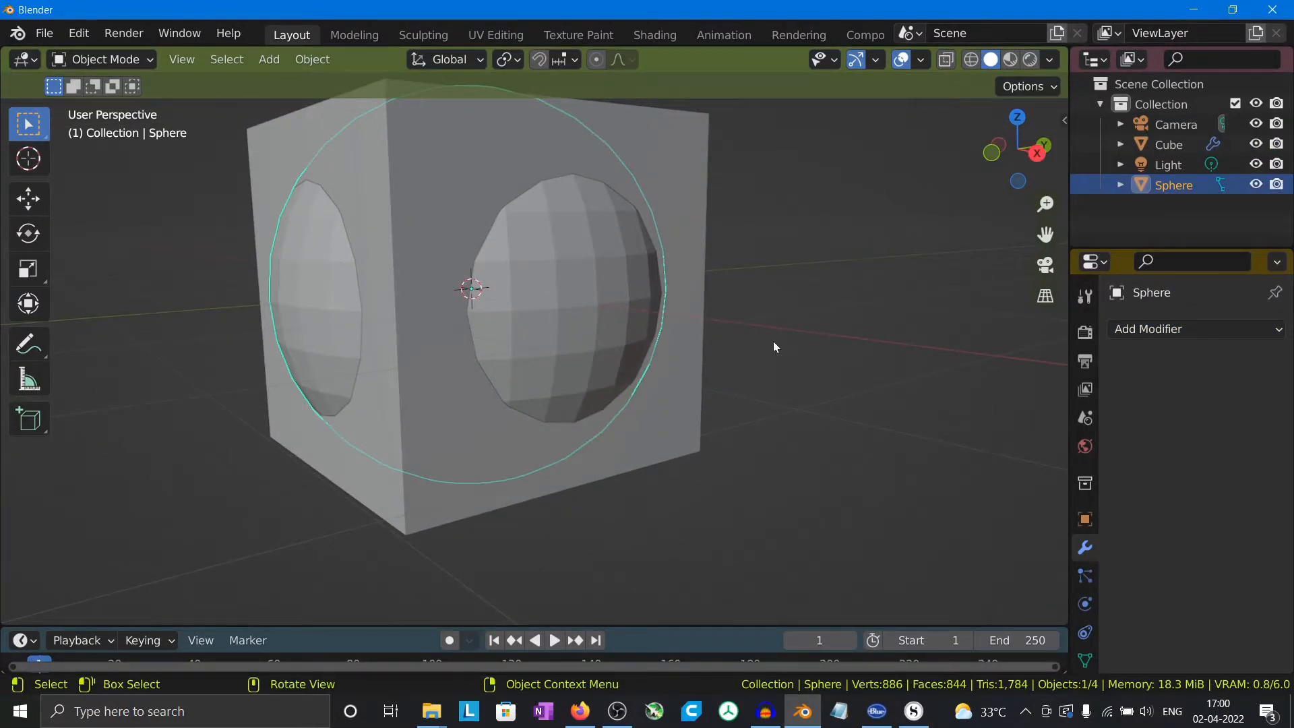
{"action": "left_click", "coordinate": [1171, 146]}
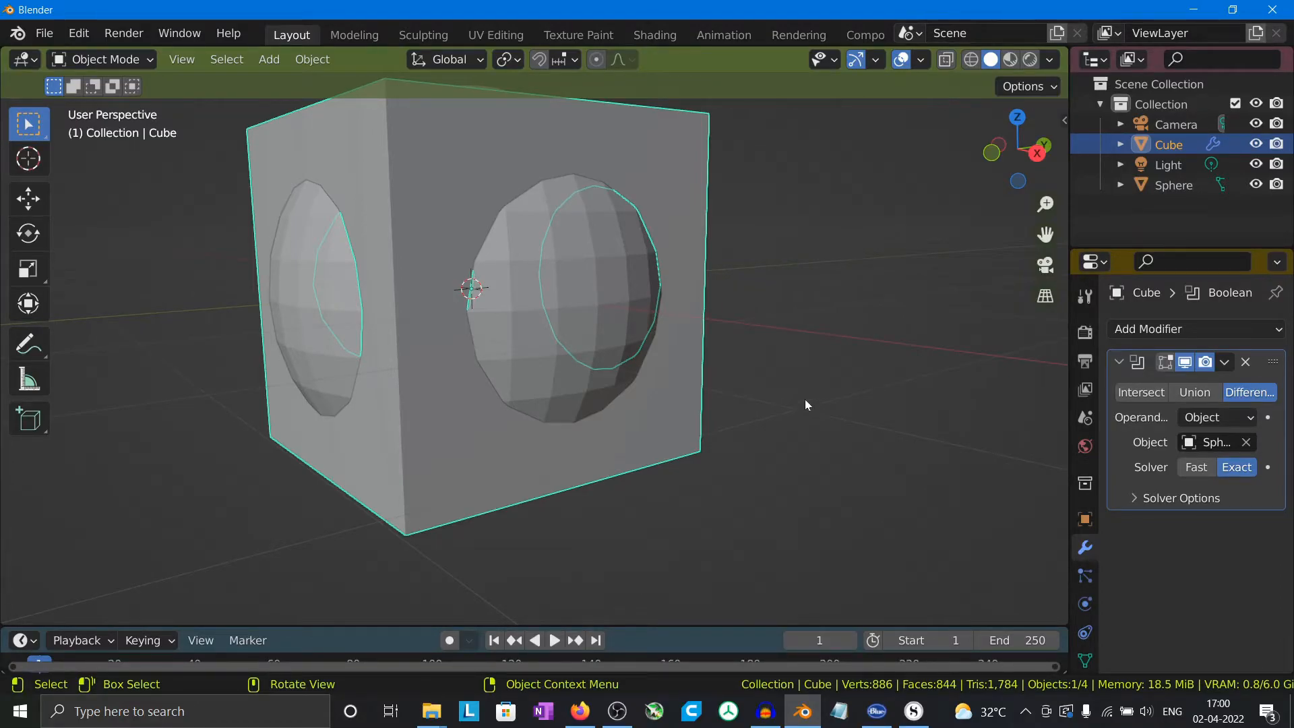
{"action": "middle_click_drag", "start_coordinate": [805, 399], "coordinate": [813, 437]}
{"action": "left_click", "coordinate": [832, 394]}
- Select the sphere and add a Boolean modifier to it
{"action": "left_click", "coordinate": [537, 320]}
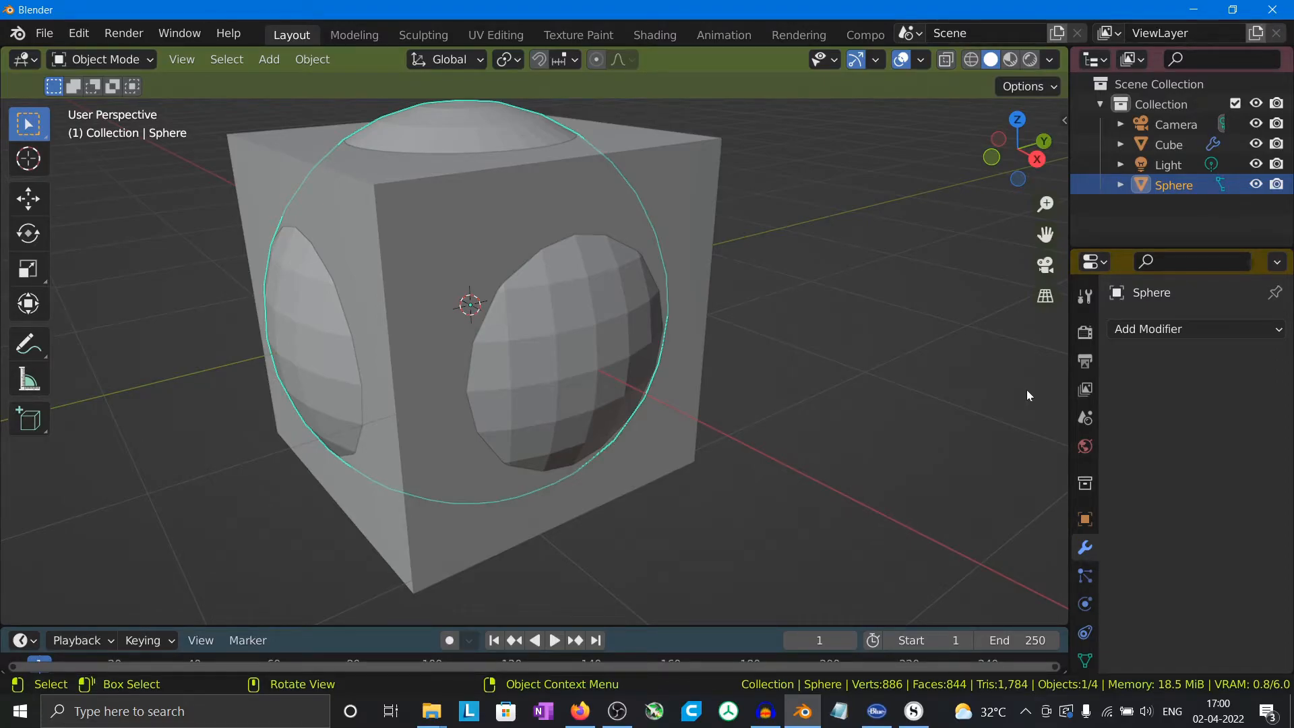
{"action": "left_click", "coordinate": [1161, 330]}
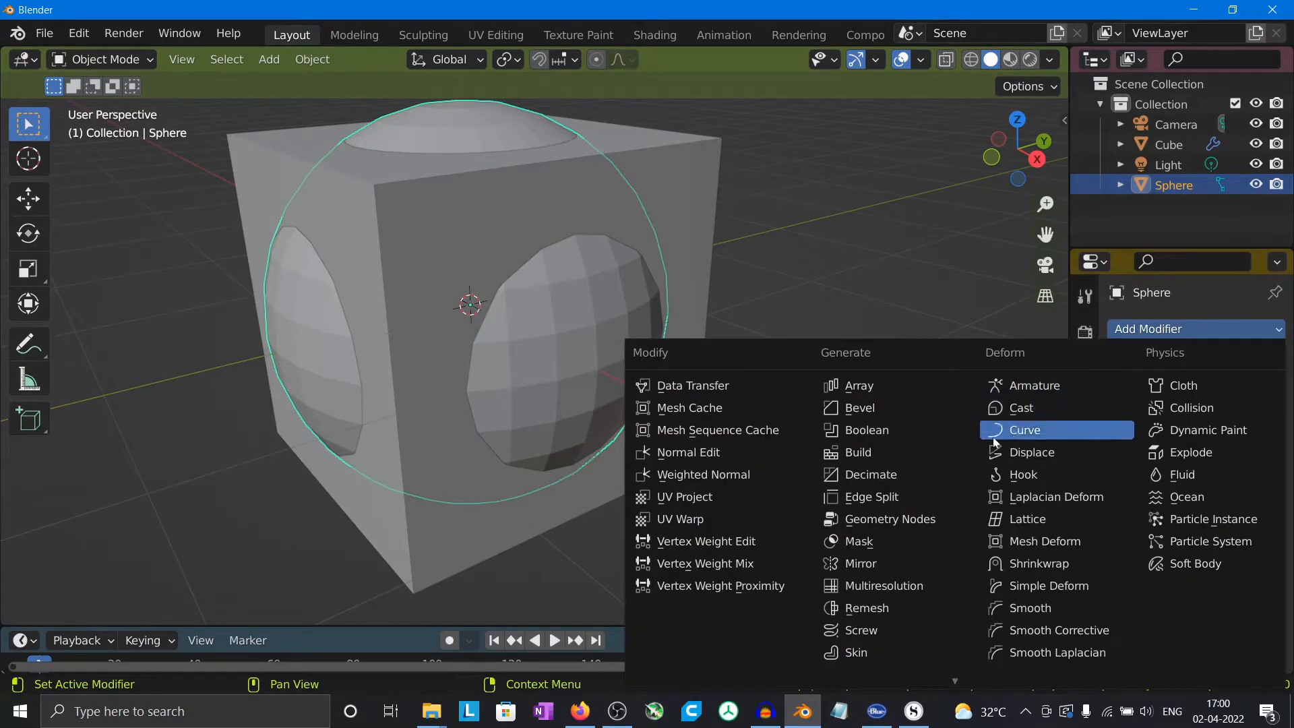
{"action": "left_click", "coordinate": [909, 433]}
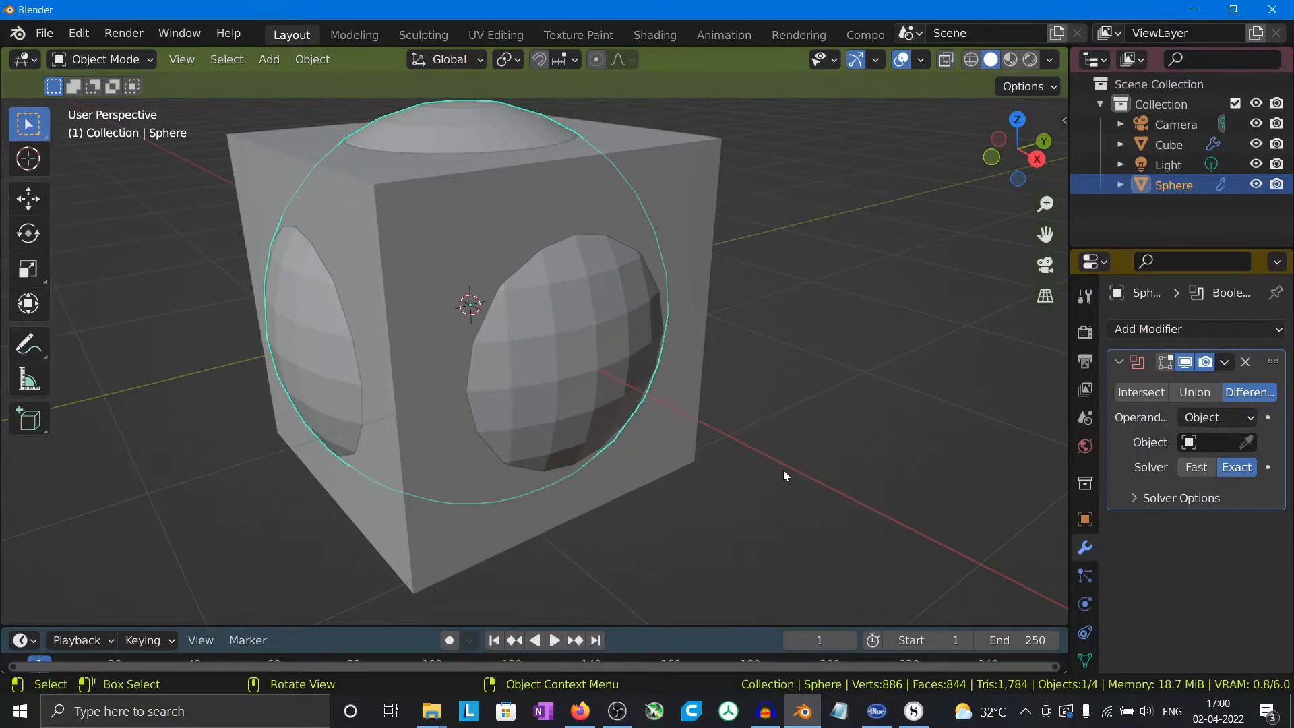
- Switch to wireframe shading, select the cube and delete its Boolean modifier
{"action": "left_click", "coordinate": [971, 59]}
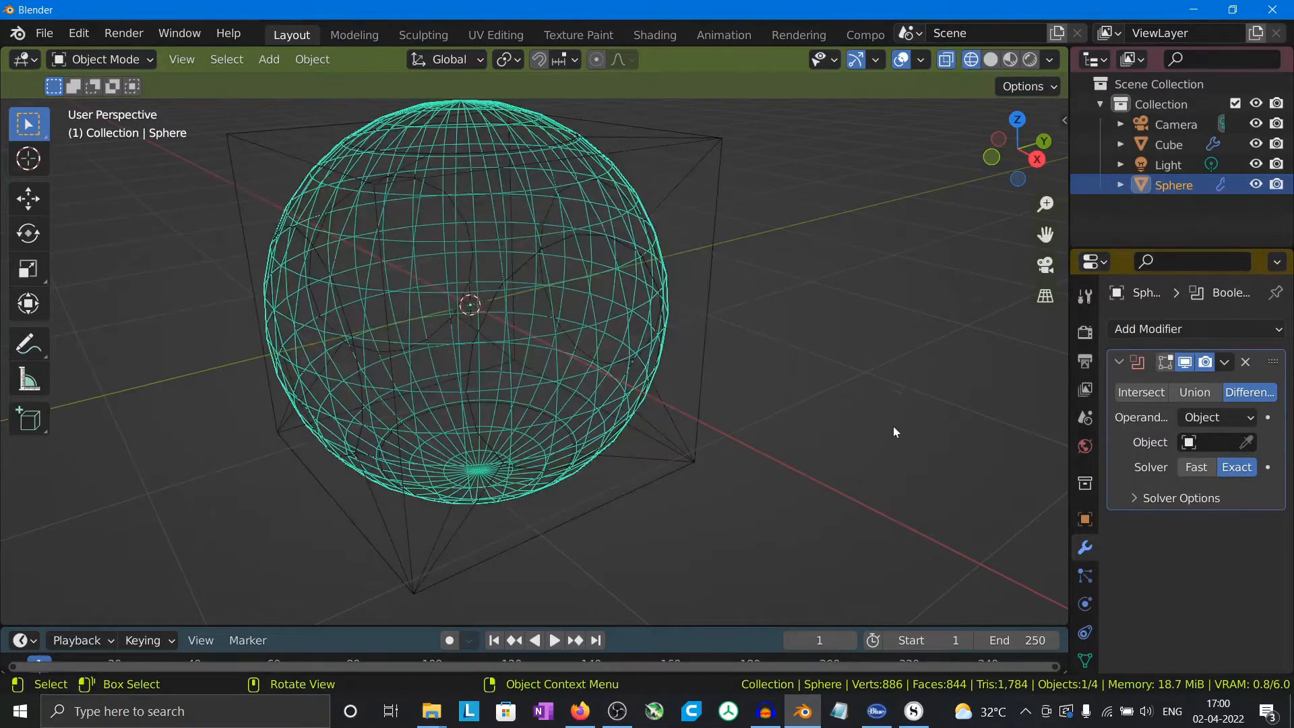
{"action": "left_click", "coordinate": [848, 443]}
{"action": "middle_click_drag", "start_coordinate": [848, 443], "coordinate": [519, 356]}
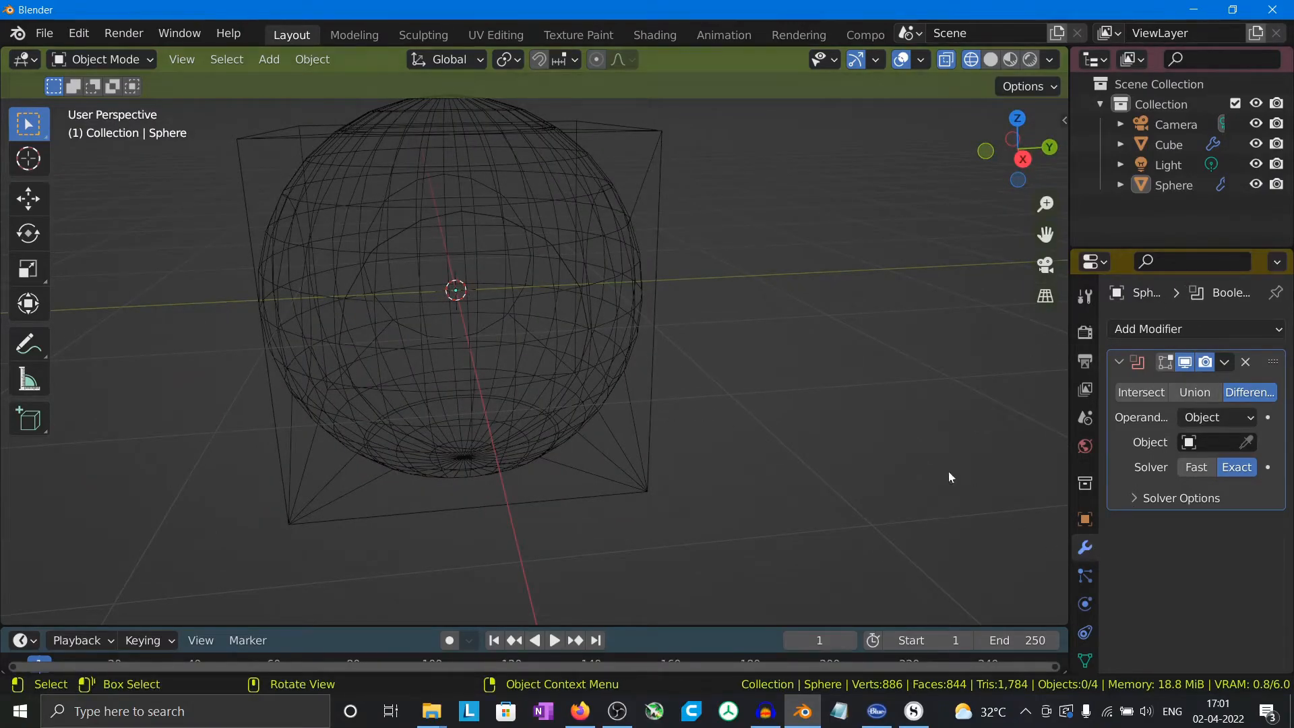
{"action": "left_click", "coordinate": [654, 331]}
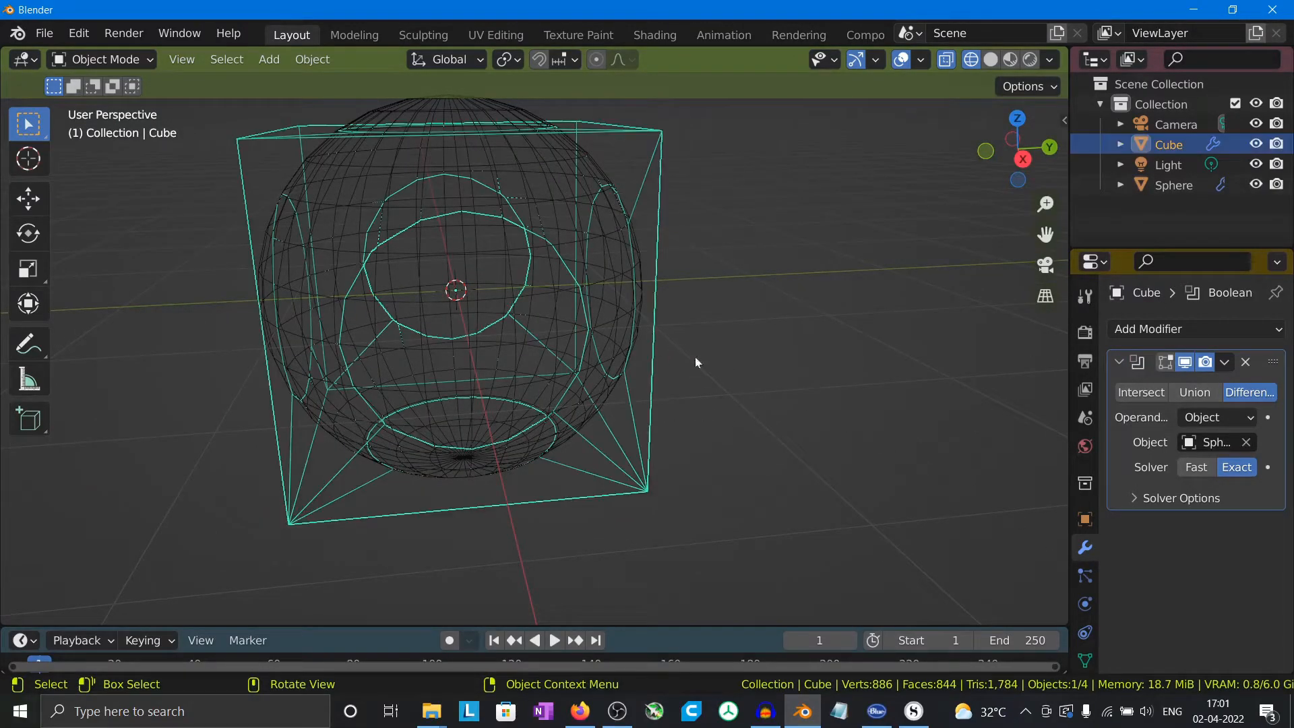
{"action": "left_click", "coordinate": [1247, 363]}
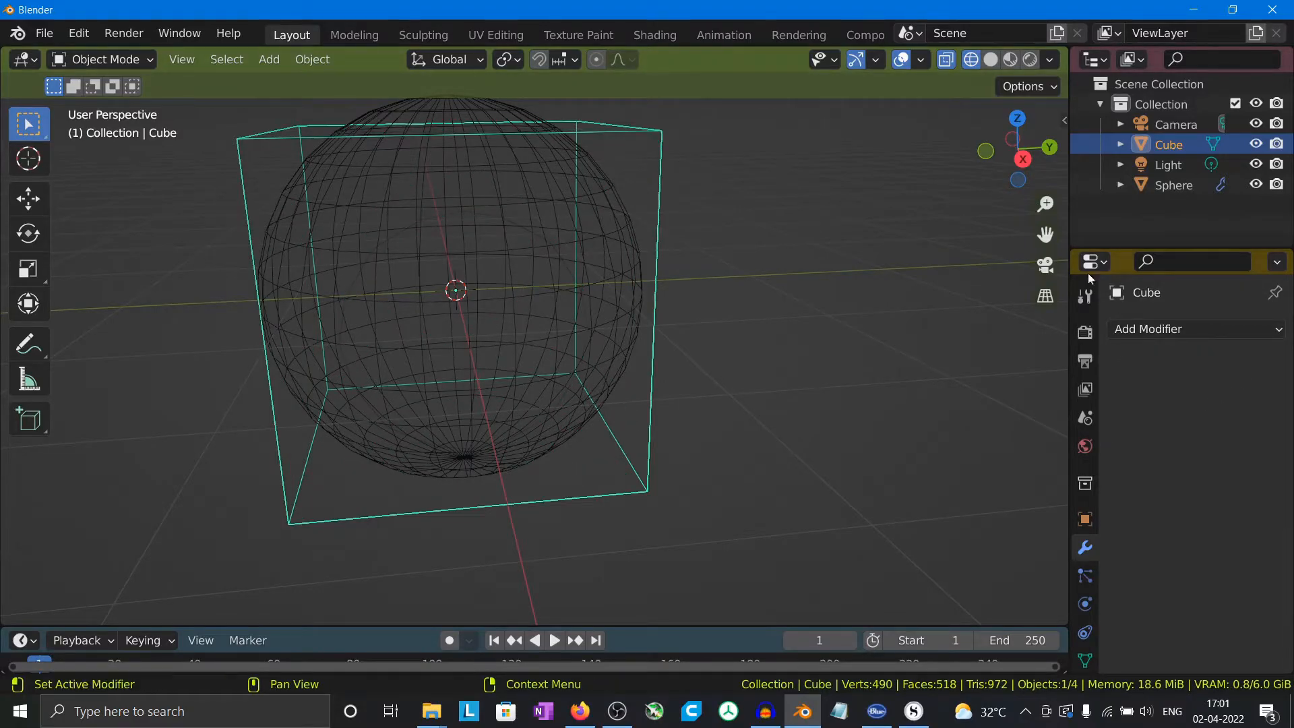
- Select the sphere and pick the cube as the object of its Boolean modifier
{"action": "left_click", "coordinate": [455, 319]}
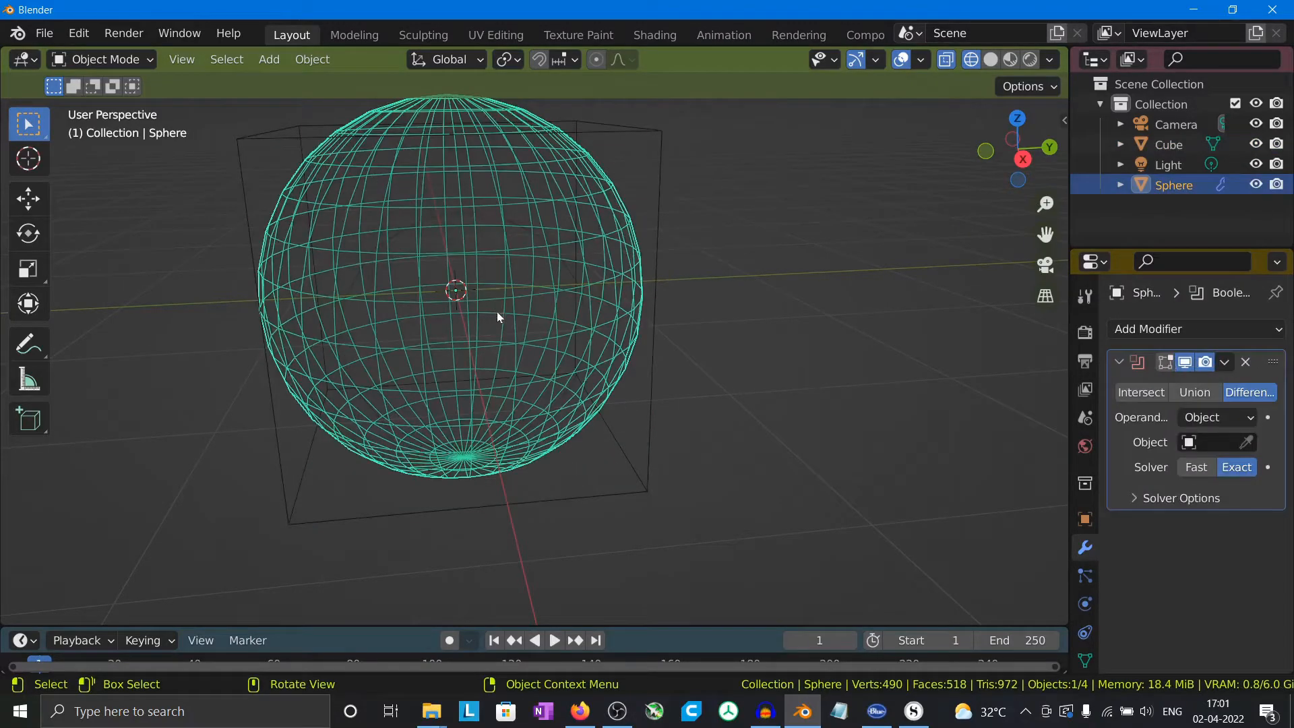
{"action": "left_click", "coordinate": [1246, 443]}
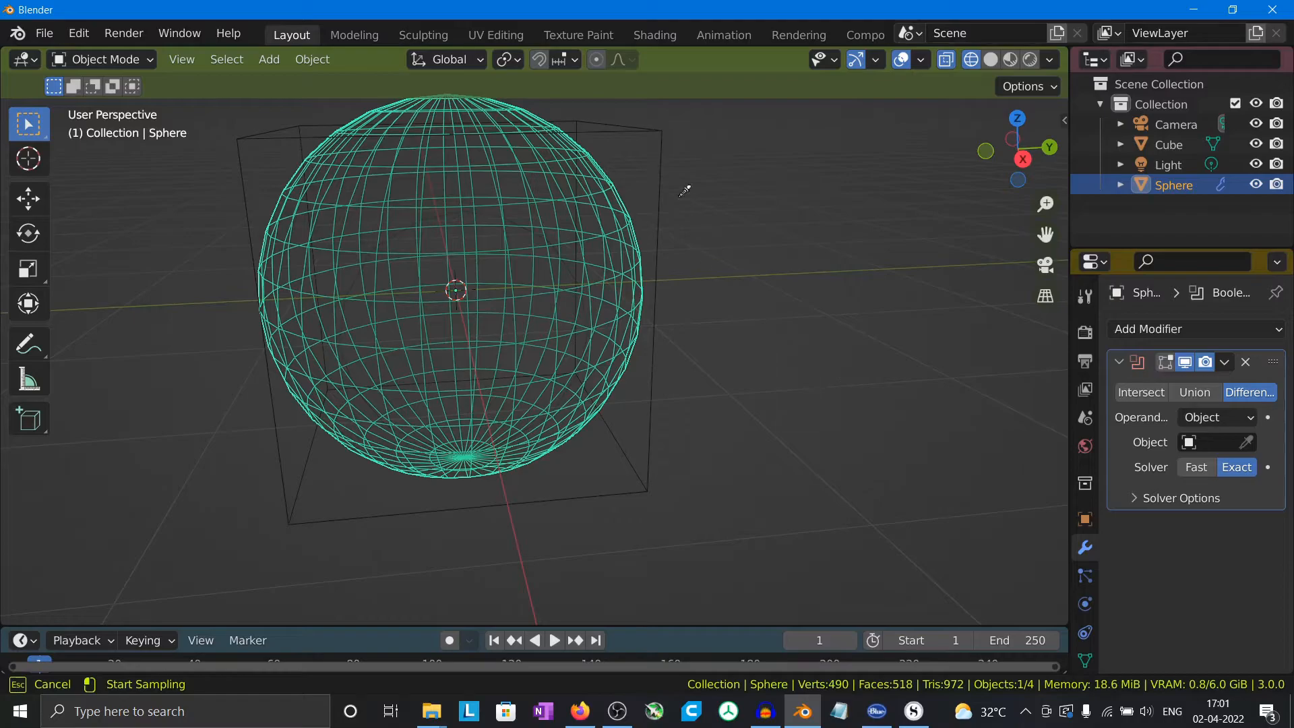
{"action": "left_click", "coordinate": [655, 150]}
{"action": "middle_click_drag", "start_coordinate": [701, 333], "coordinate": [733, 389]}
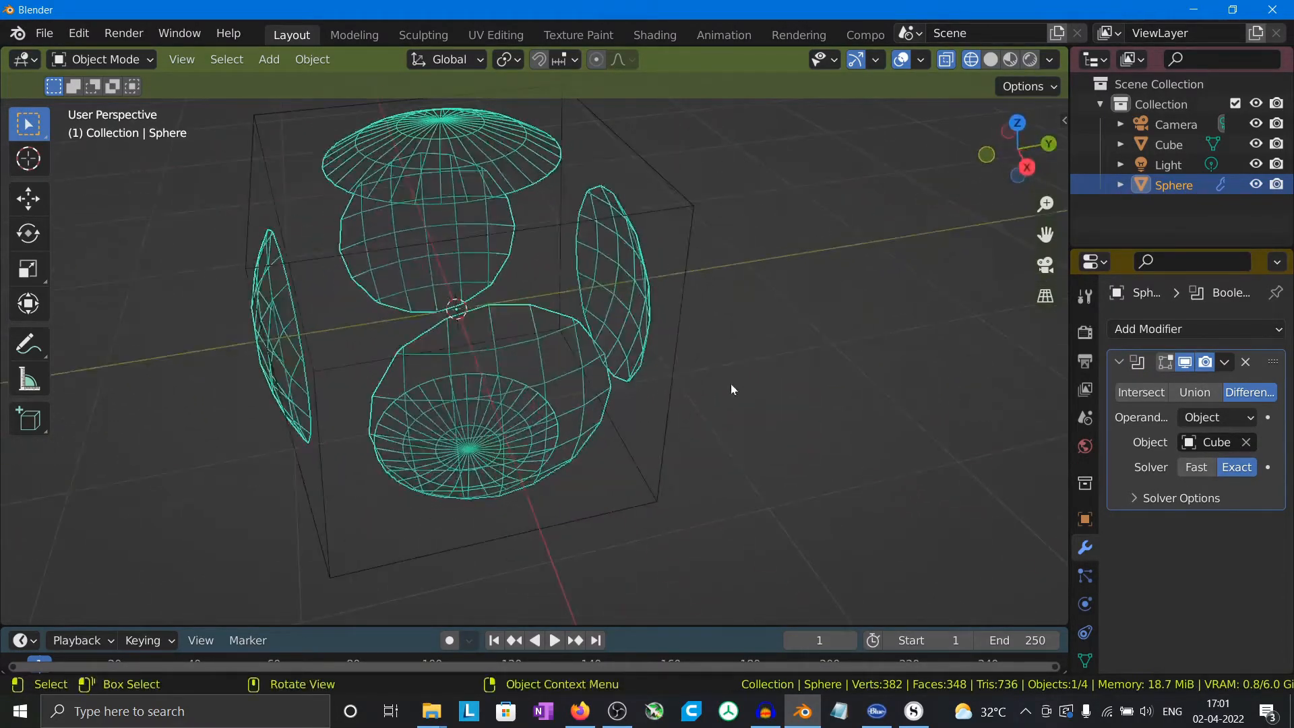
- Return to solid shading and hide the cube to expose the sphere's Difference result
{"action": "left_click", "coordinate": [991, 60]}
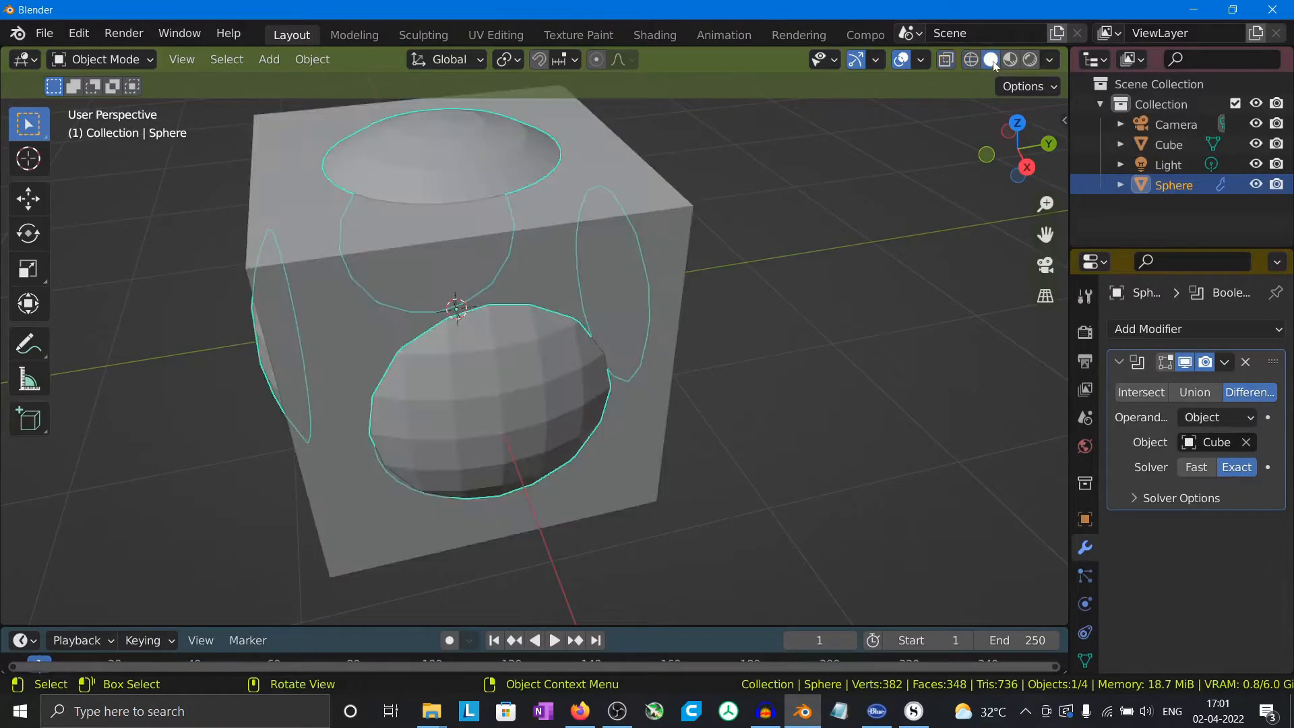
{"action": "mouse_move", "coordinate": [787, 394]}
{"action": "middle_mouse_down"}
{"action": "mouse_move", "coordinate": [842, 386]}
{"action": "mouse_move", "coordinate": [847, 281]}
{"action": "middle_mouse_up"}
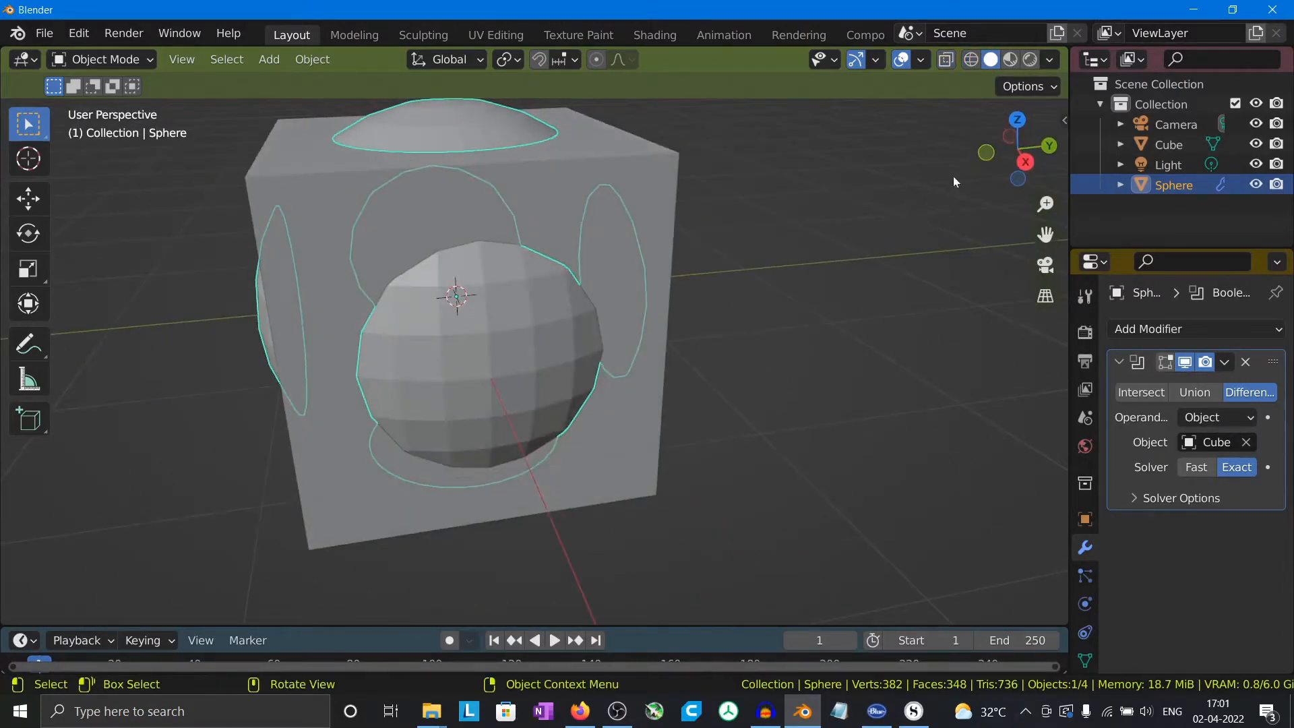
{"action": "left_click", "coordinate": [1256, 143]}
{"action": "middle_click_drag", "start_coordinate": [843, 338], "coordinate": [772, 364]}
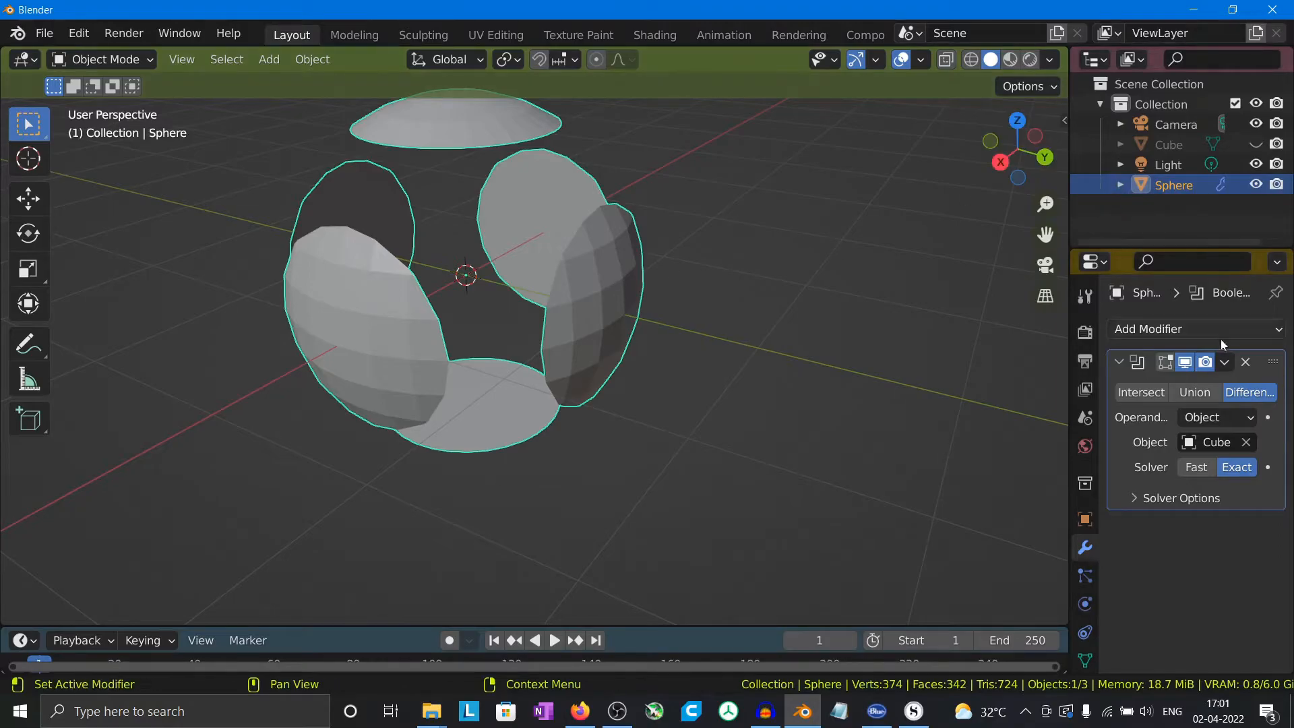
- Try the Union operation on the sphere's Boolean modifier, set it to Intersect and deselect the sphere
{"action": "left_click", "coordinate": [1193, 393]}
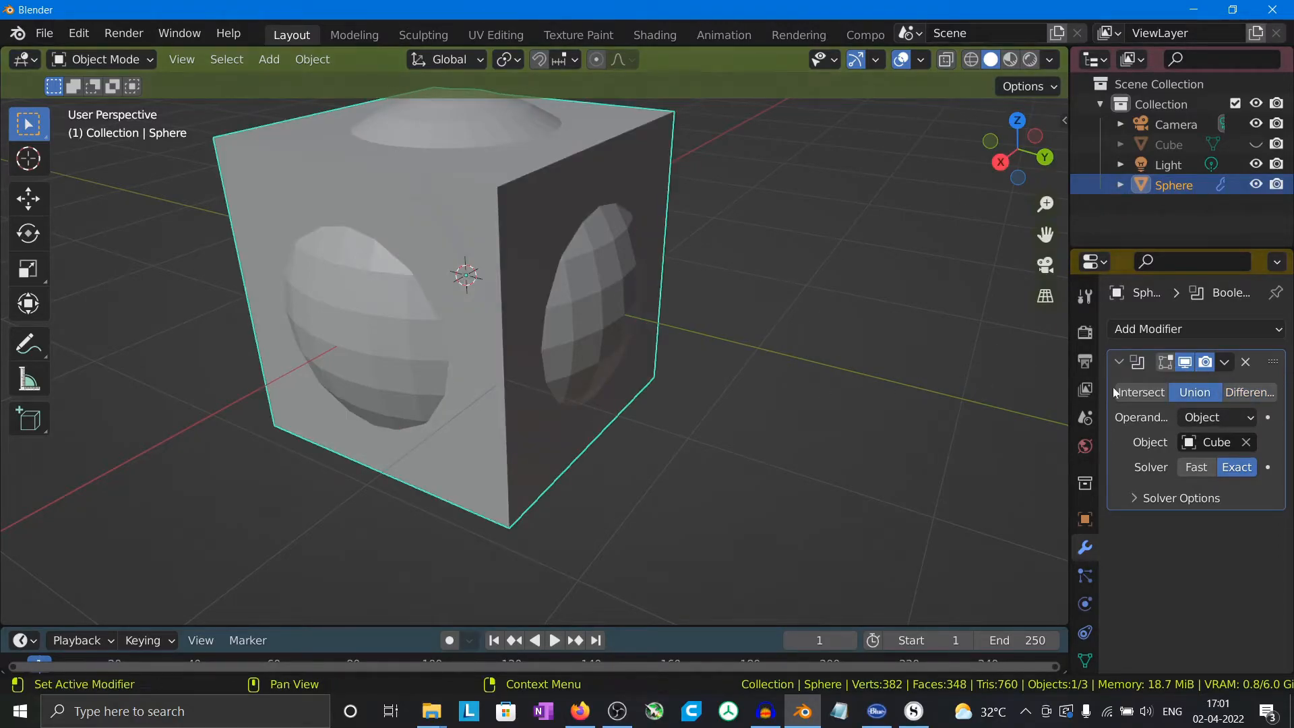
{"action": "left_click", "coordinate": [1144, 391]}
{"action": "middle_click_drag", "start_coordinate": [449, 414], "coordinate": [682, 373]}
{"action": "left_click", "coordinate": [774, 313]}
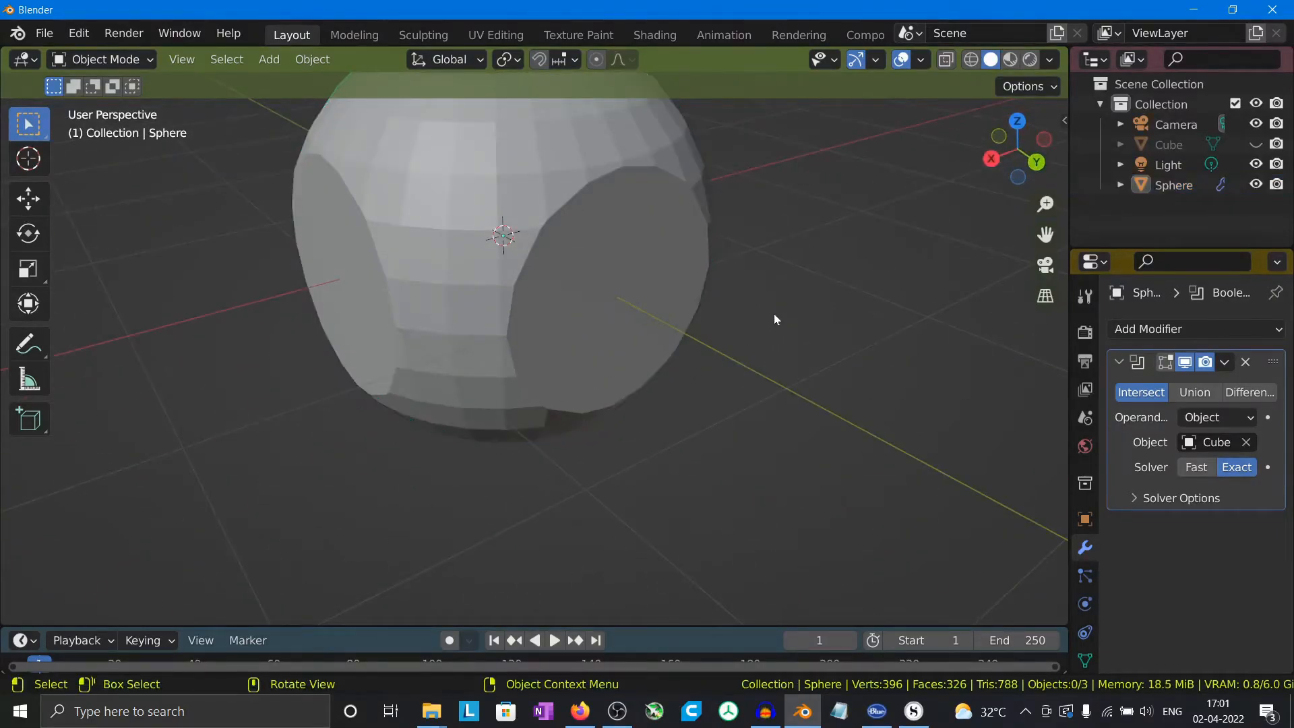
- Inspect the intersected sphere shape from several sides and from farther away
{"action": "middle_click_drag", "start_coordinate": [745, 368], "coordinate": [828, 317]}
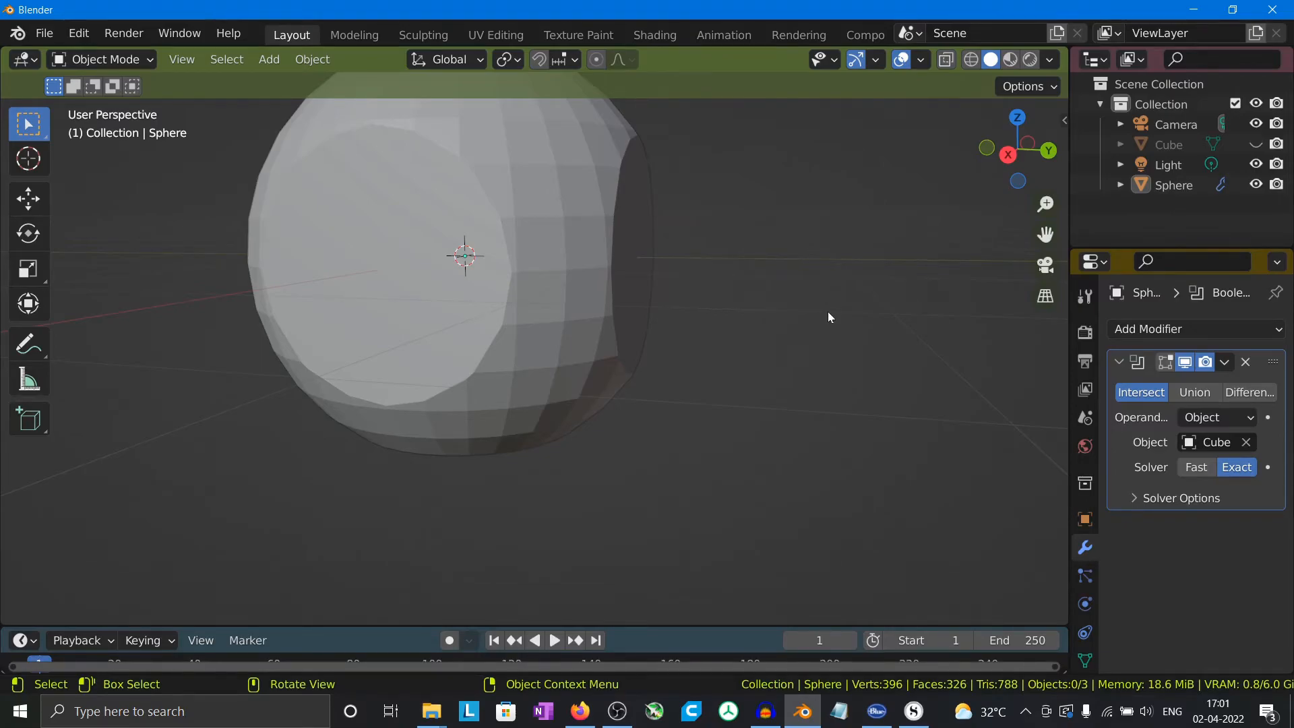
{"action": "middle_click_drag", "start_coordinate": [843, 256], "coordinate": [1015, 297]}
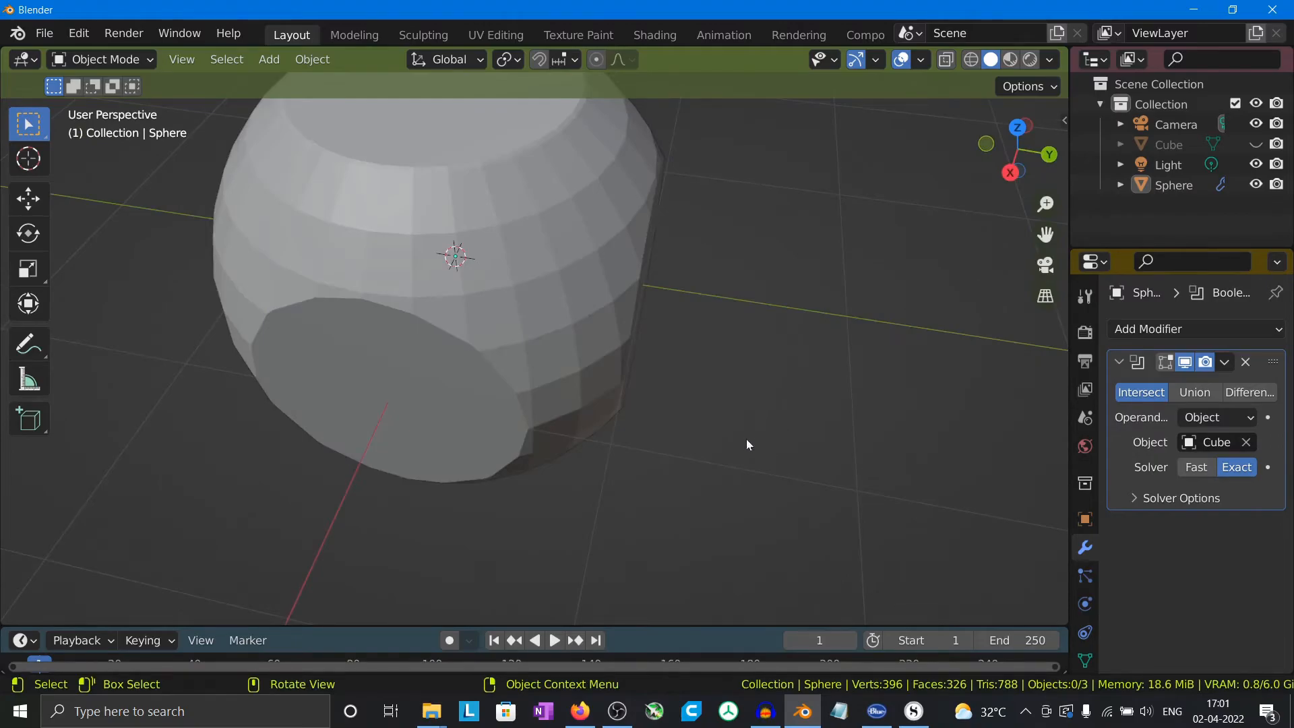
{"action": "middle_click_drag", "start_coordinate": [746, 440], "coordinate": [826, 339]}
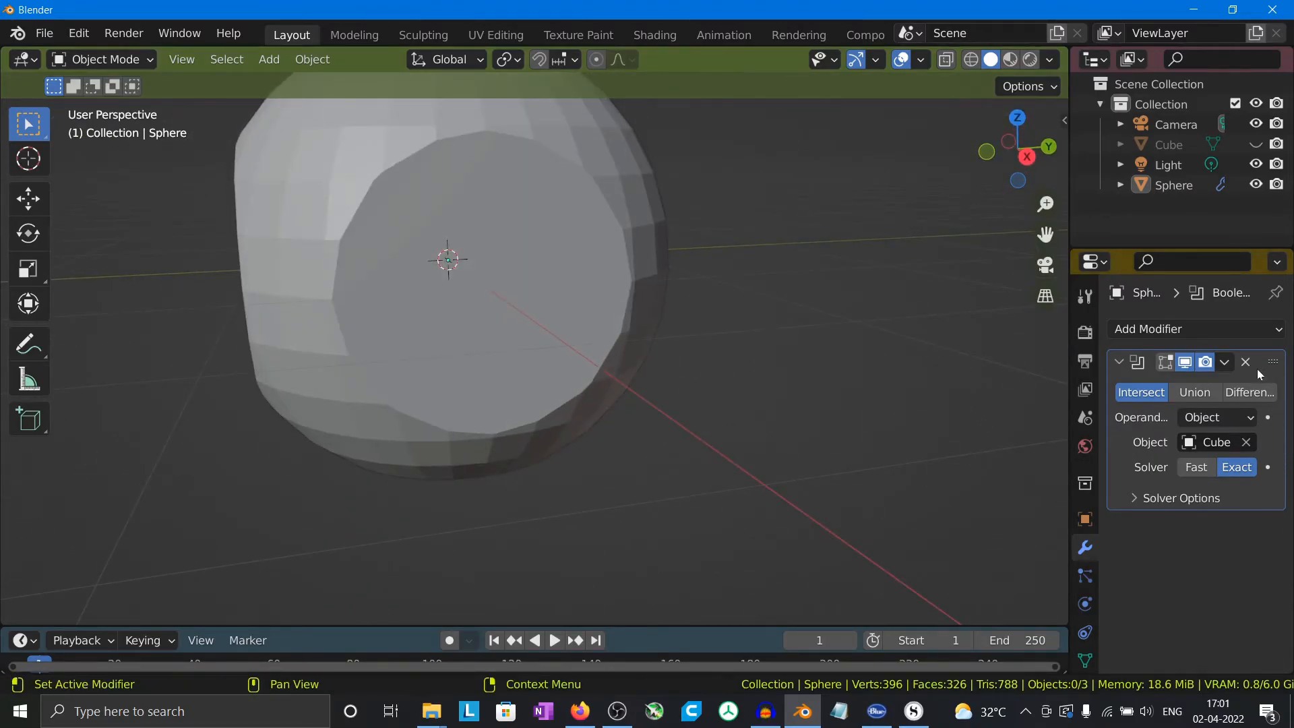
{"action": "middle_click_drag", "start_coordinate": [362, 454], "coordinate": [602, 476]}
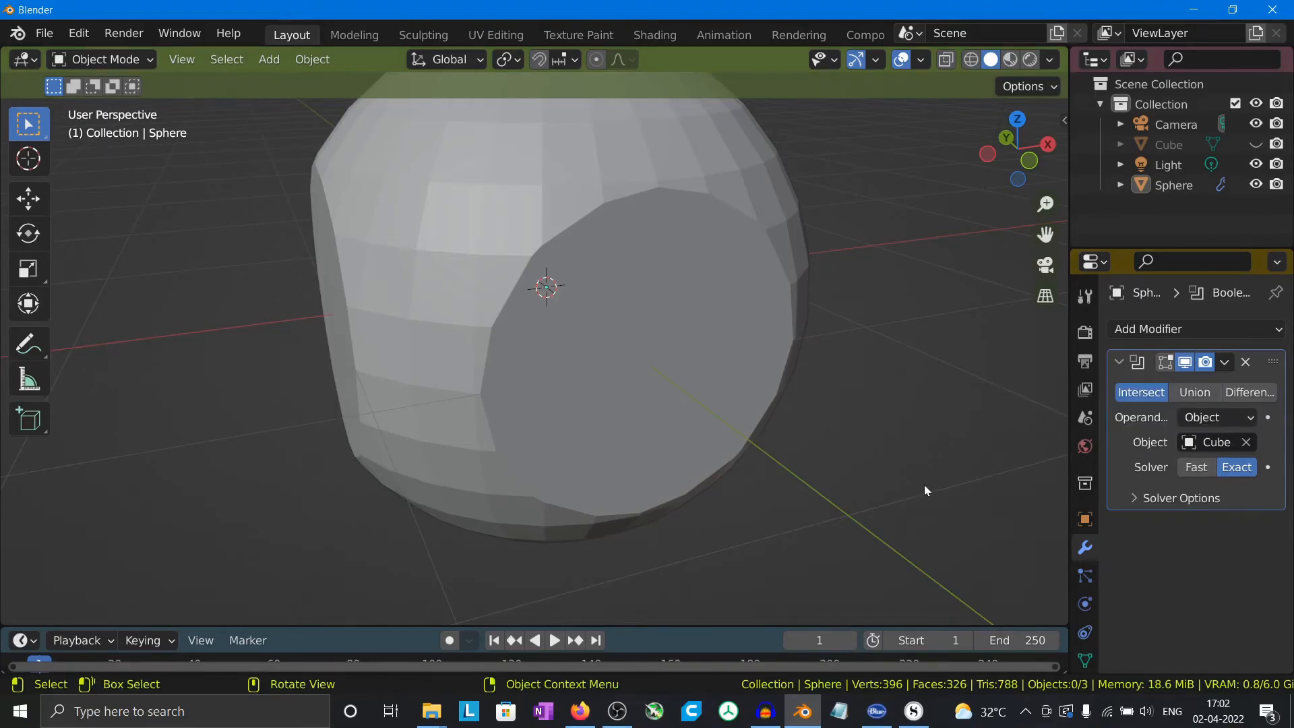
{"action": "scroll", "coordinate": [486, 438], "scroll_direction": "down", "scroll_amount": 5}
{"action": "middle_click_drag", "start_coordinate": [468, 434], "coordinate": [401, 427]}
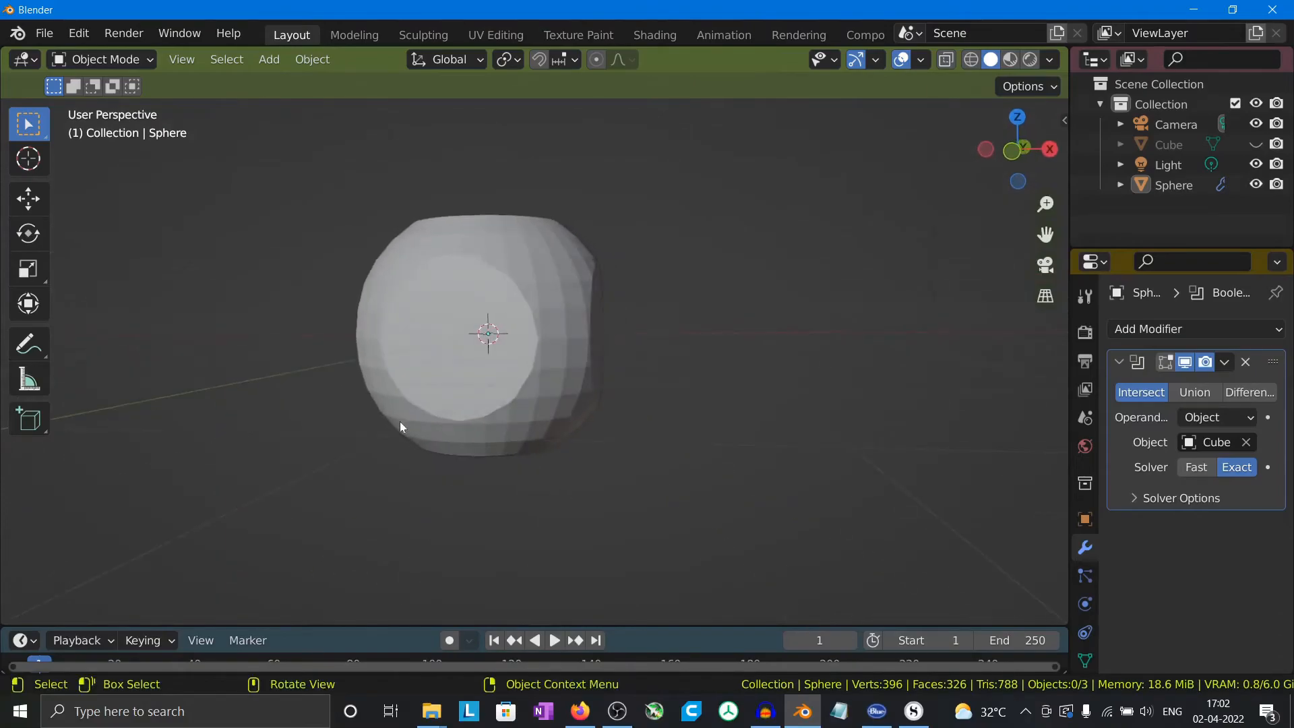